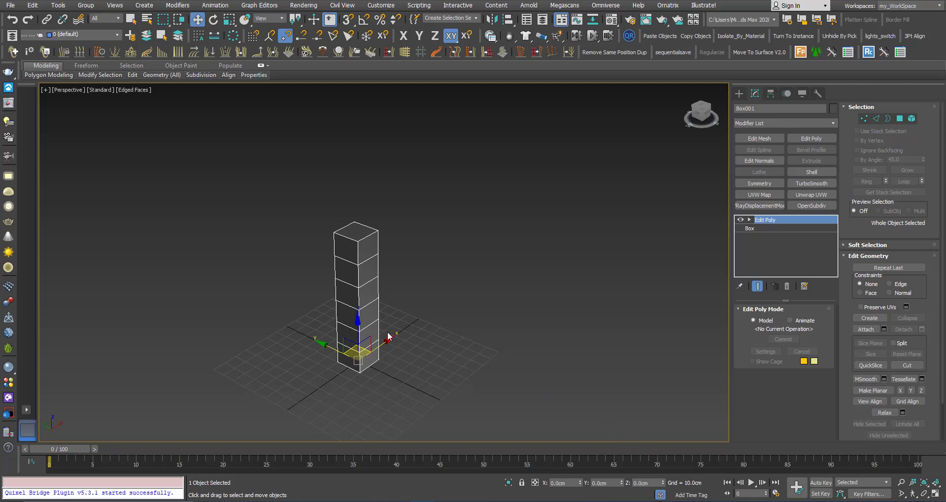
Step: Set Box001's Edit Poly modifier to the Polygon sub-object level and collapse its stack entry
{"action": "middle_click_drag", "start_coordinate": [388, 337], "coordinate": [415, 317]}
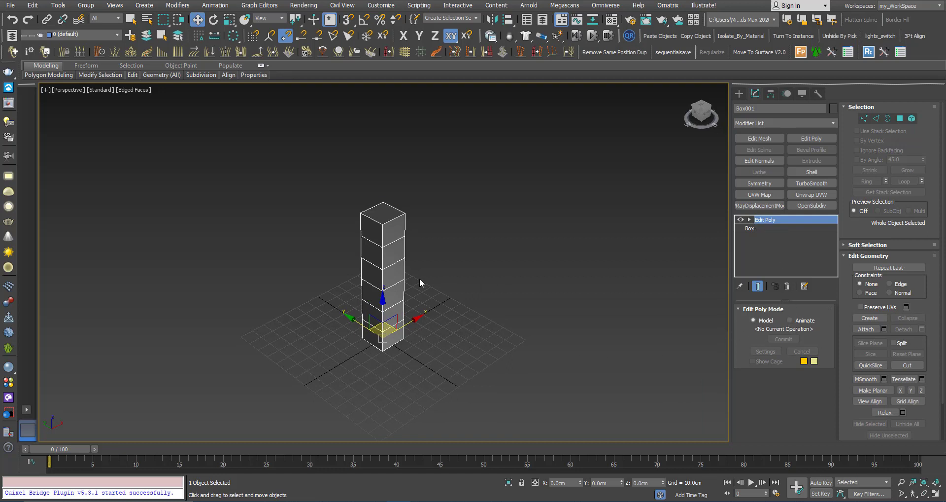
{"action": "middle_click_drag", "start_coordinate": [419, 278], "coordinate": [425, 287], "text": "alt"}
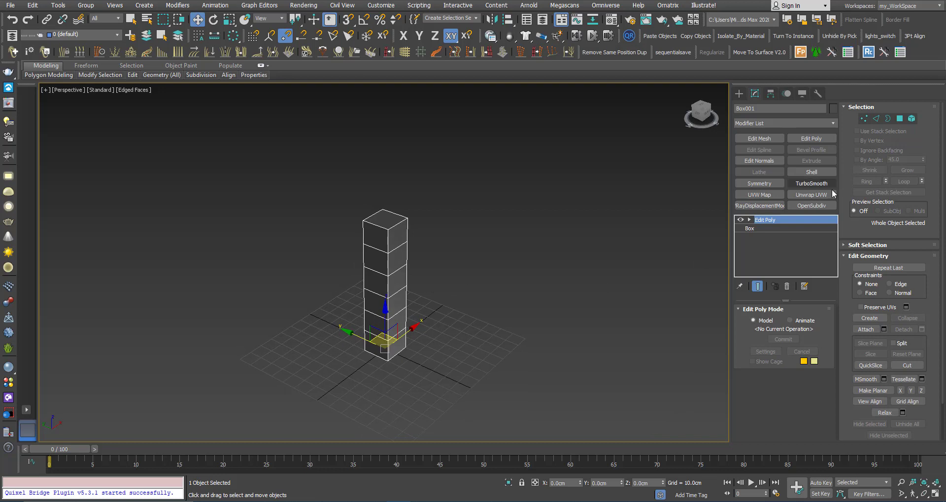
{"action": "left_click", "coordinate": [749, 220]}
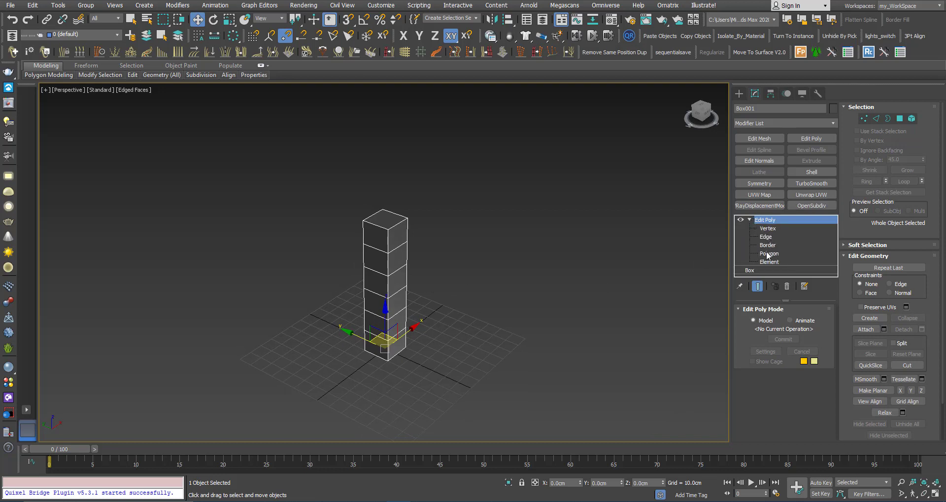
{"action": "left_click", "coordinate": [768, 253]}
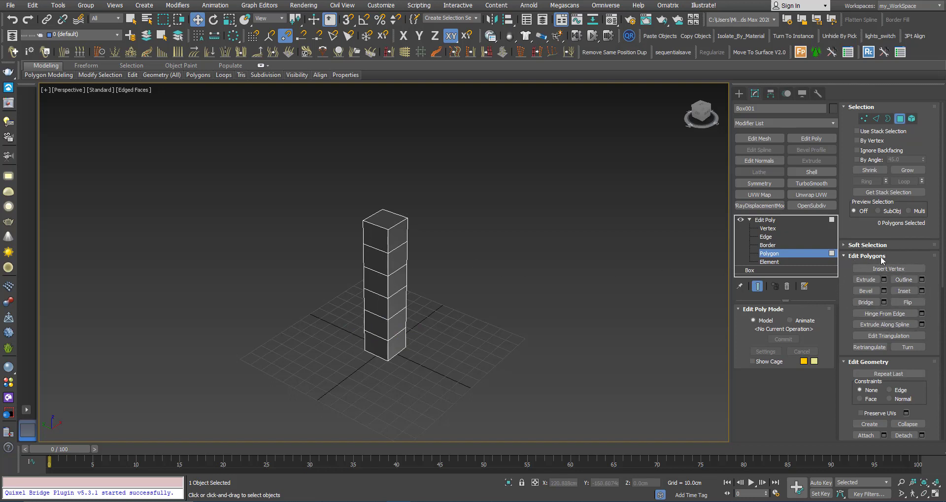
{"action": "left_click", "coordinate": [768, 229]}
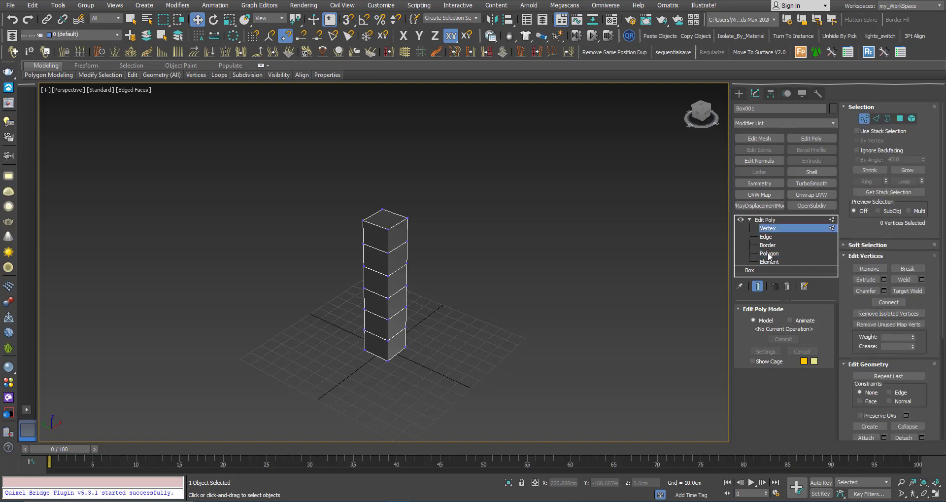
{"action": "left_click", "coordinate": [769, 254]}
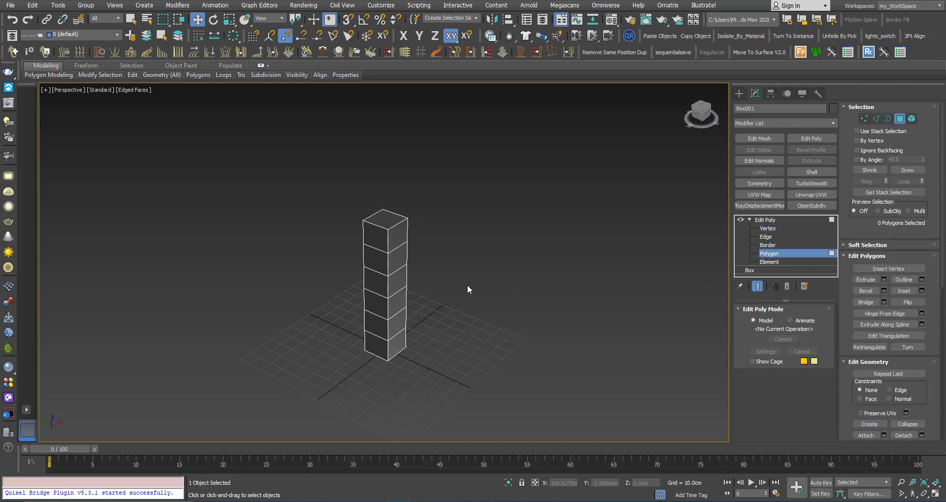
{"action": "left_click", "coordinate": [750, 220]}
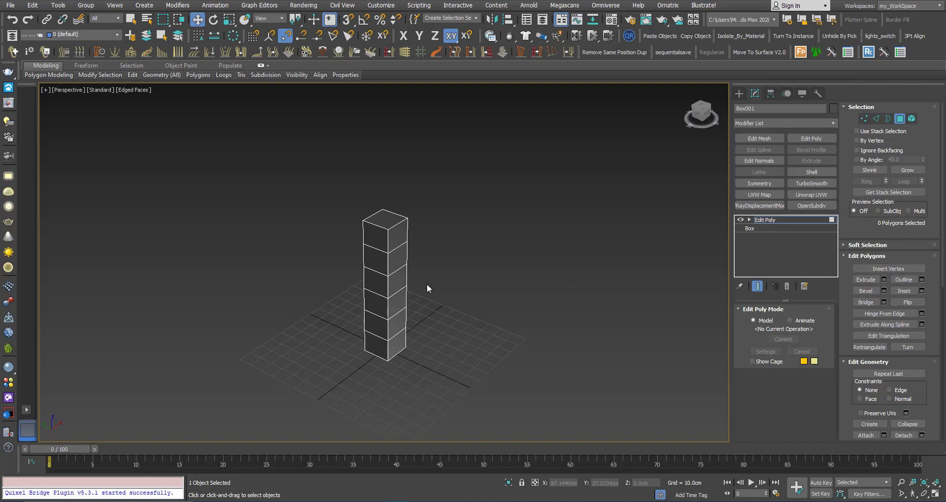
Step: Change Box001's Edit Poly Mode from Model to Animate
{"action": "mouse_move", "coordinate": [378, 277]}
{"action": "middle_mouse_down"}
{"action": "mouse_move", "coordinate": [384, 289]}
{"action": "mouse_move", "coordinate": [359, 296]}
{"action": "mouse_move", "coordinate": [389, 287]}
{"action": "mouse_move", "coordinate": [374, 272]}
{"action": "mouse_move", "coordinate": [358, 277]}
{"action": "mouse_move", "coordinate": [372, 278]}
{"action": "mouse_move", "coordinate": [367, 259]}
{"action": "mouse_move", "coordinate": [377, 266]}
{"action": "middle_mouse_up"}
{"action": "scroll", "coordinate": [372, 279], "scroll_direction": "up", "scroll_amount": 2}
{"action": "scroll", "coordinate": [374, 277], "scroll_direction": "down", "scroll_amount": 4}
{"action": "scroll", "coordinate": [380, 274], "scroll_direction": "up", "scroll_amount": 2}
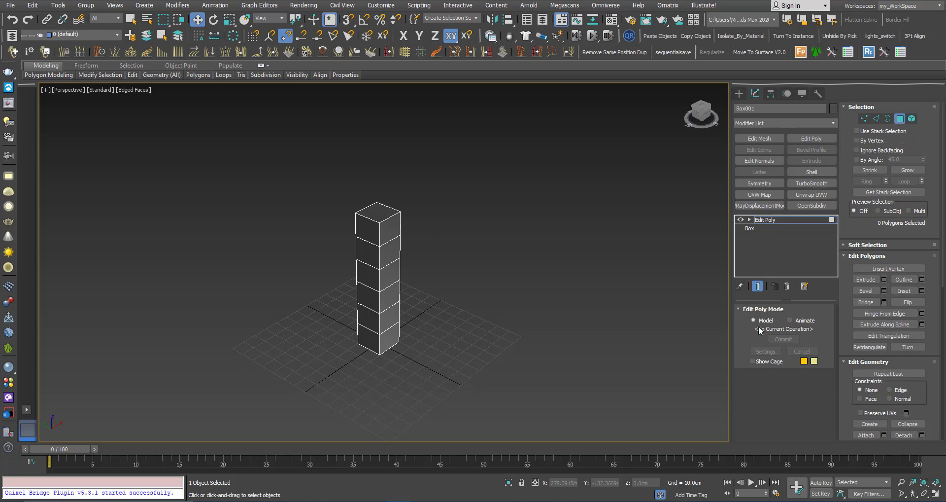
{"action": "left_click", "coordinate": [790, 320]}
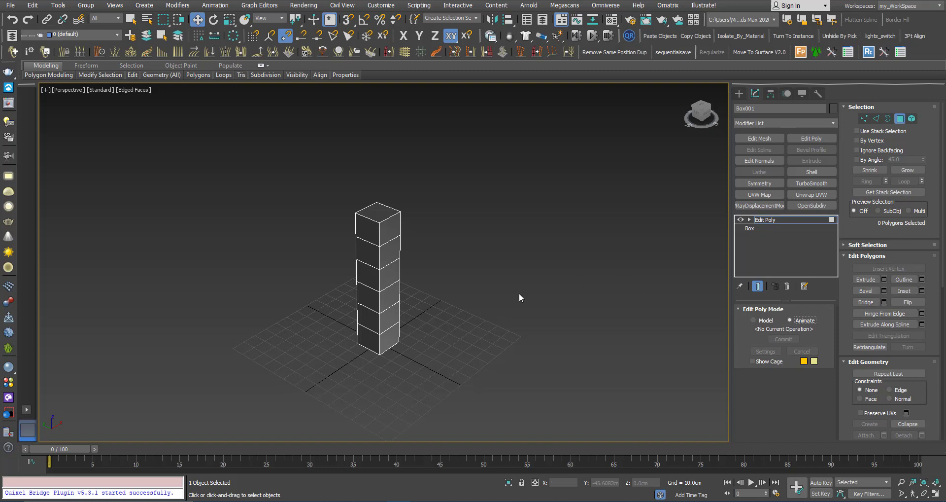
Step: Bevel the top segment's side face 30.5772 cm outward with a -4.74 cm outline, forming a tapered arm
{"action": "left_click", "coordinate": [386, 232]}
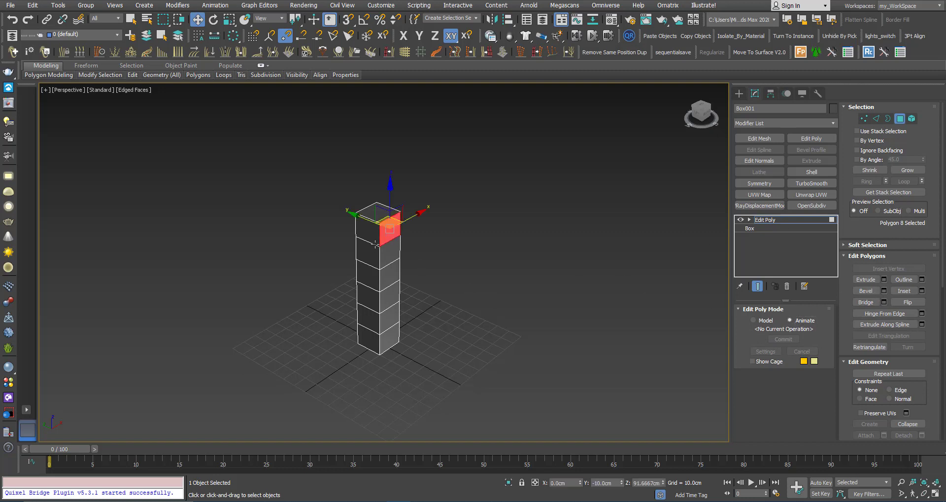
{"action": "scroll", "coordinate": [381, 225], "scroll_direction": "up", "scroll_amount": 2}
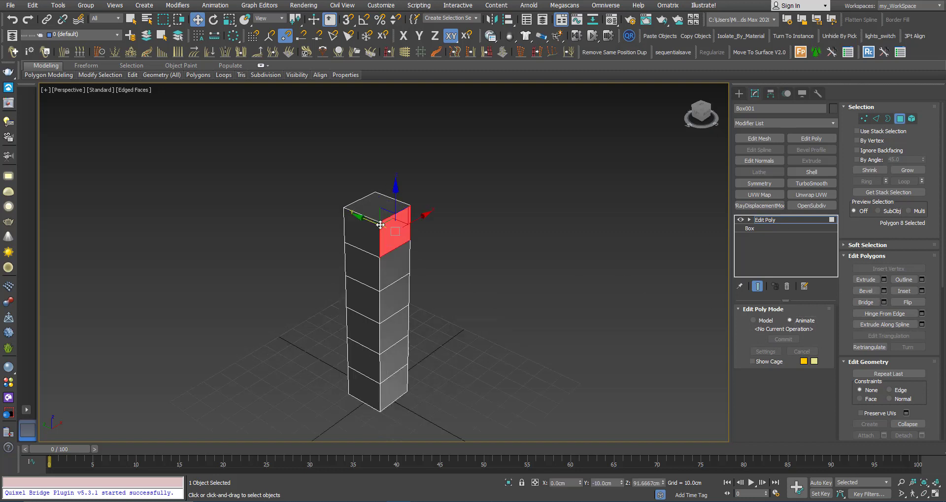
{"action": "left_click", "coordinate": [884, 290]}
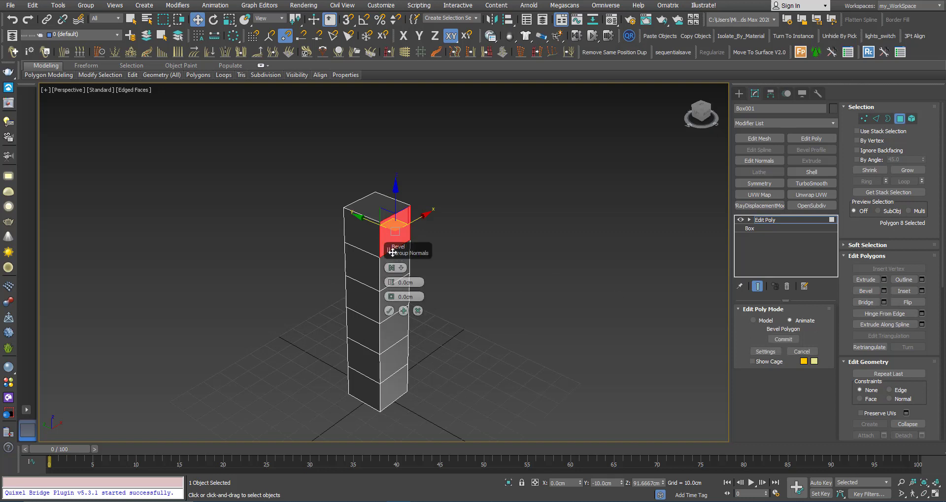
{"action": "left_click_drag", "start_coordinate": [389, 249], "coordinate": [575, 231]}
{"action": "left_click_drag", "start_coordinate": [589, 265], "coordinate": [605, 152]}
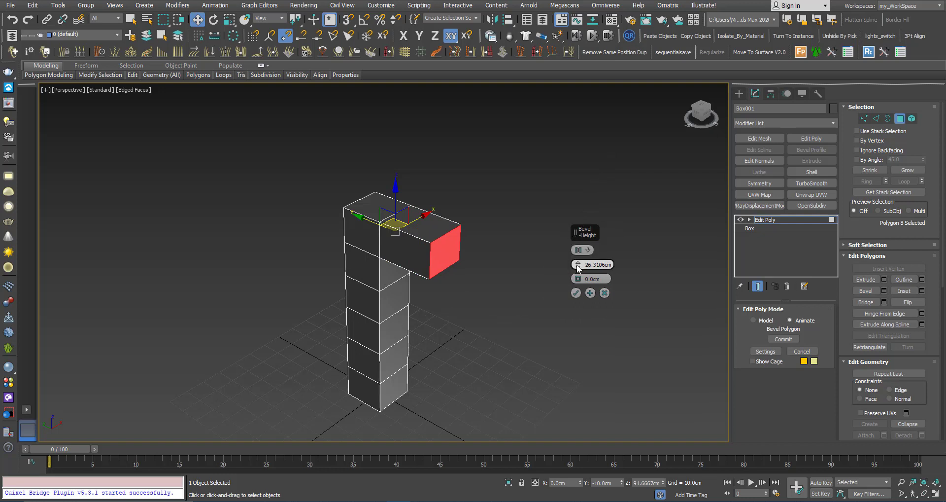
{"action": "left_click_drag", "start_coordinate": [578, 264], "coordinate": [580, 248]}
{"action": "left_click_drag", "start_coordinate": [578, 279], "coordinate": [576, 313]}
{"action": "left_click", "coordinate": [576, 293]}
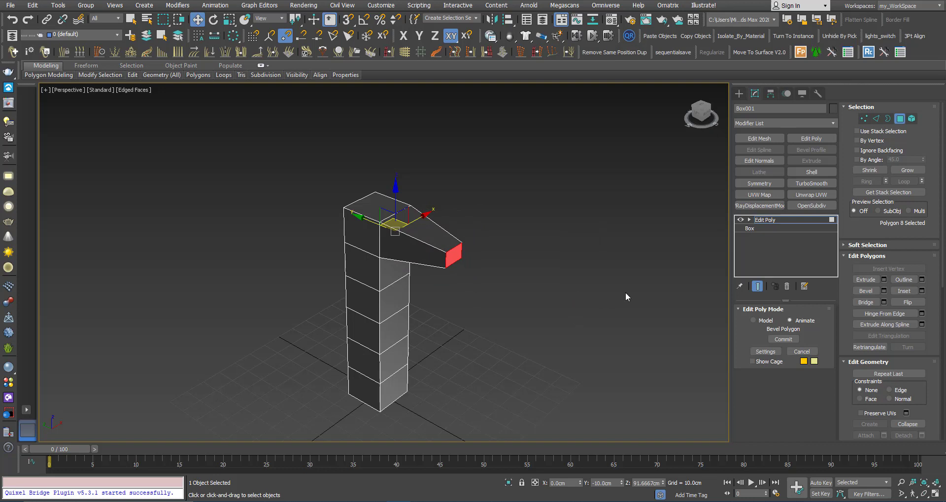
Step: Return Box001 to object level and stack a second Edit Poly modifier on it
{"action": "left_click", "coordinate": [784, 218]}
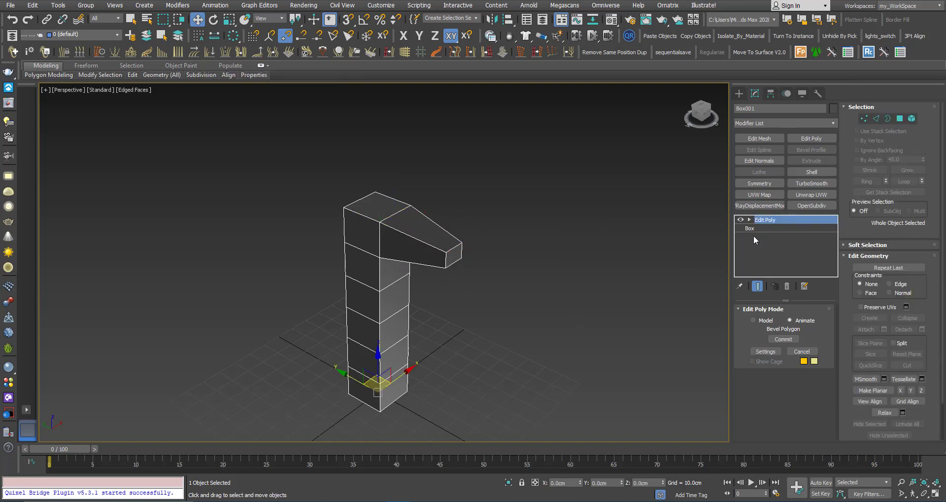
{"action": "left_click", "coordinate": [810, 139]}
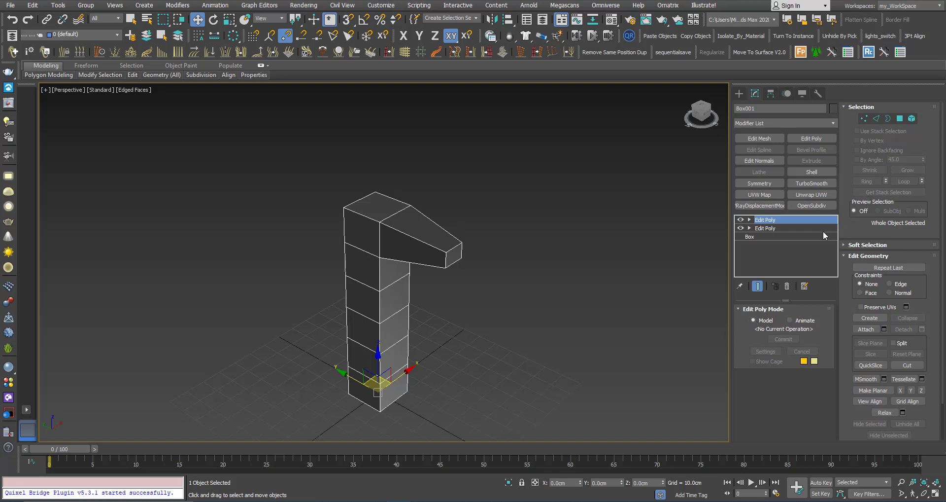
Step: Select the arm's slanted top face and inset it
{"action": "left_click", "coordinate": [900, 119]}
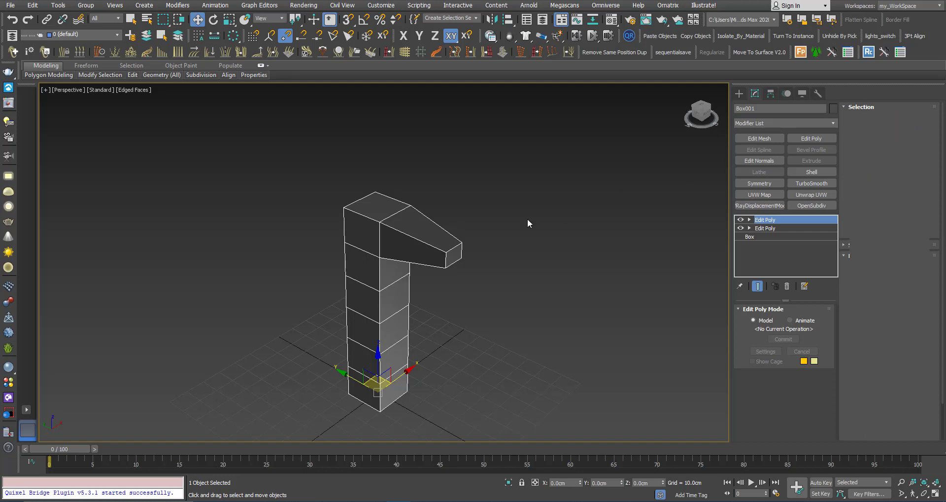
{"action": "left_click", "coordinate": [452, 255]}
{"action": "middle_click_drag", "start_coordinate": [428, 232], "coordinate": [424, 248]}
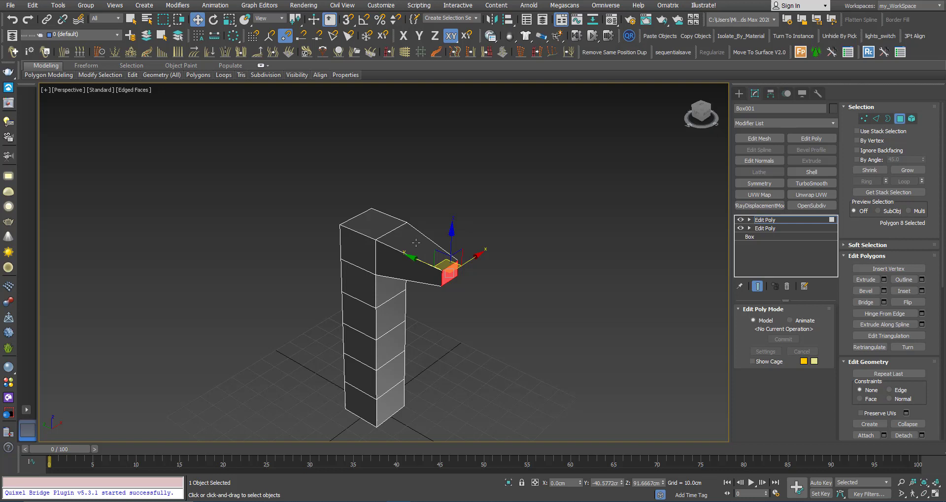
{"action": "left_click", "coordinate": [416, 243]}
{"action": "scroll", "coordinate": [410, 251], "scroll_direction": "up", "scroll_amount": 2}
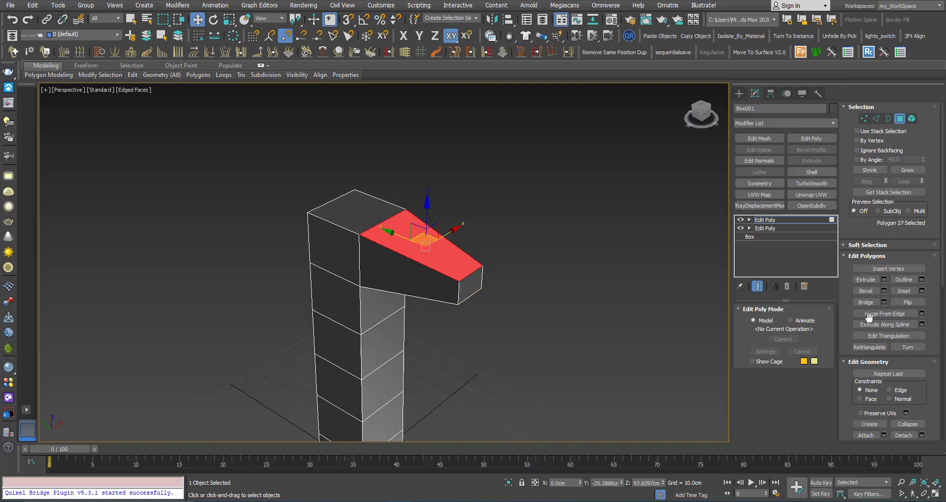
{"action": "left_click", "coordinate": [907, 291]}
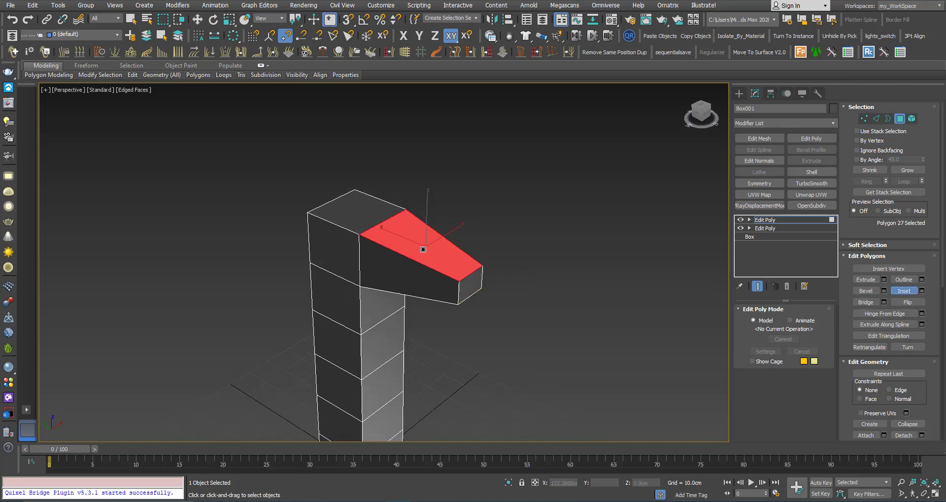
{"action": "left_click_drag", "start_coordinate": [424, 249], "coordinate": [423, 261]}
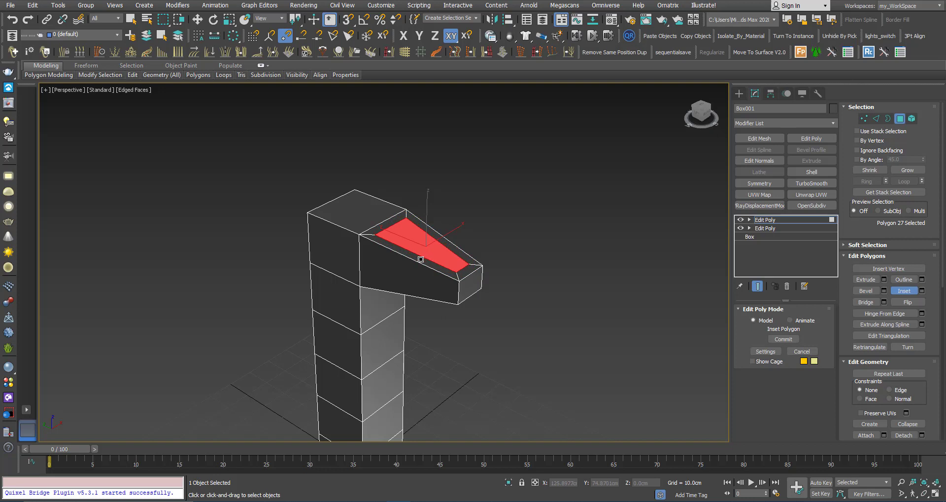
Step: Extrude the inset face upward into a tall block and return to object level
{"action": "left_click", "coordinate": [865, 279]}
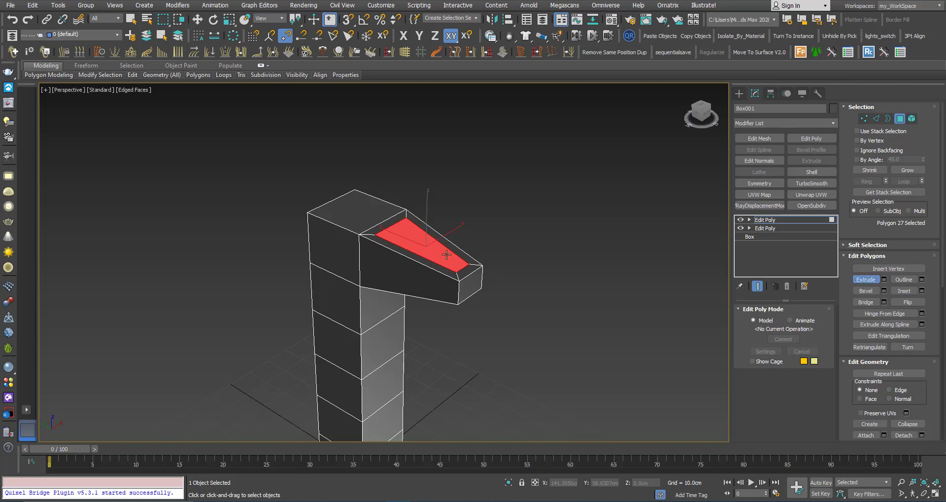
{"action": "left_click_drag", "start_coordinate": [429, 238], "coordinate": [468, 139]}
{"action": "left_click", "coordinate": [769, 220]}
Step: Select the lower Edit Poly in the stack to reach its live Bevel Polygon operation
{"action": "key", "text": "w"}
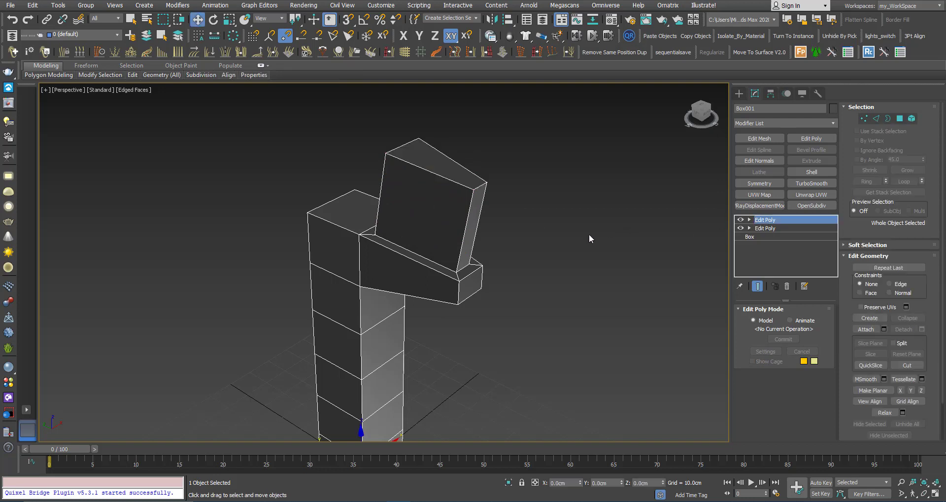
{"action": "middle_click_drag", "start_coordinate": [448, 251], "coordinate": [386, 213]}
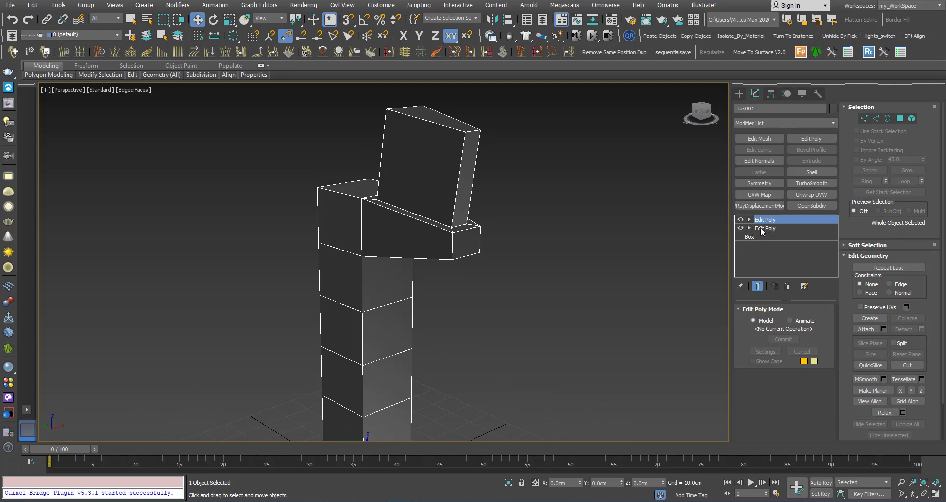
{"action": "mouse_move", "coordinate": [409, 241]}
{"action": "middle_mouse_down", "text": "alt"}
{"action": "mouse_move", "coordinate": [387, 257]}
{"action": "mouse_move", "coordinate": [427, 255]}
{"action": "mouse_move", "coordinate": [389, 223]}
{"action": "mouse_move", "coordinate": [353, 239]}
{"action": "mouse_move", "coordinate": [394, 236]}
{"action": "middle_mouse_up", "text": "alt"}
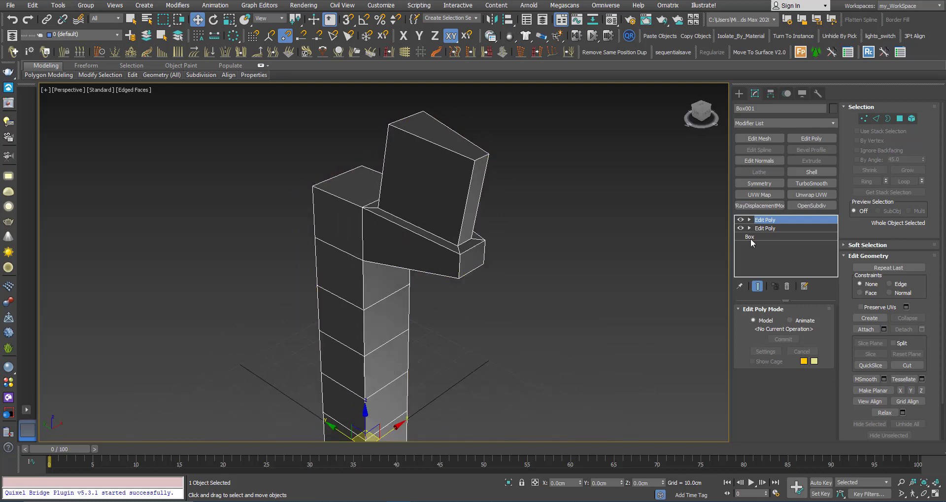
{"action": "left_click", "coordinate": [765, 229]}
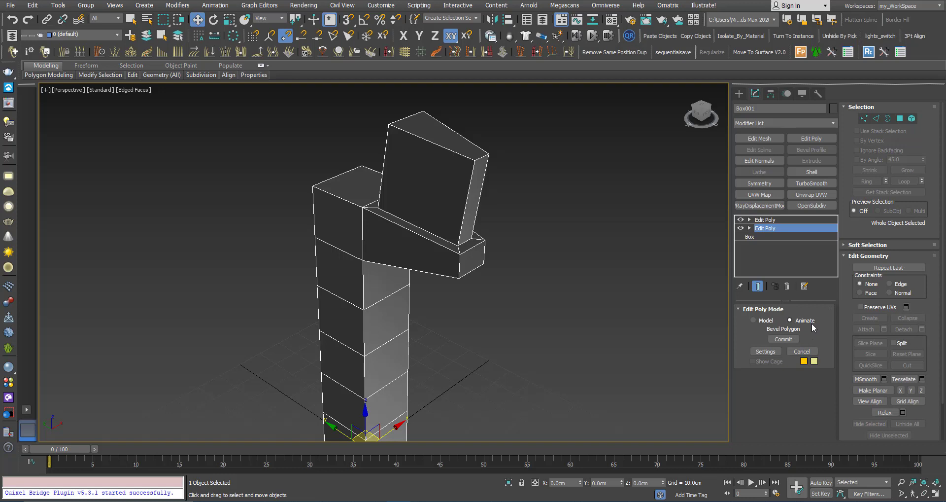
Step: Change the arm's live bevel to 23.1107 cm height and -6.2813 cm outline, shrinking the block
{"action": "left_click", "coordinate": [760, 352]}
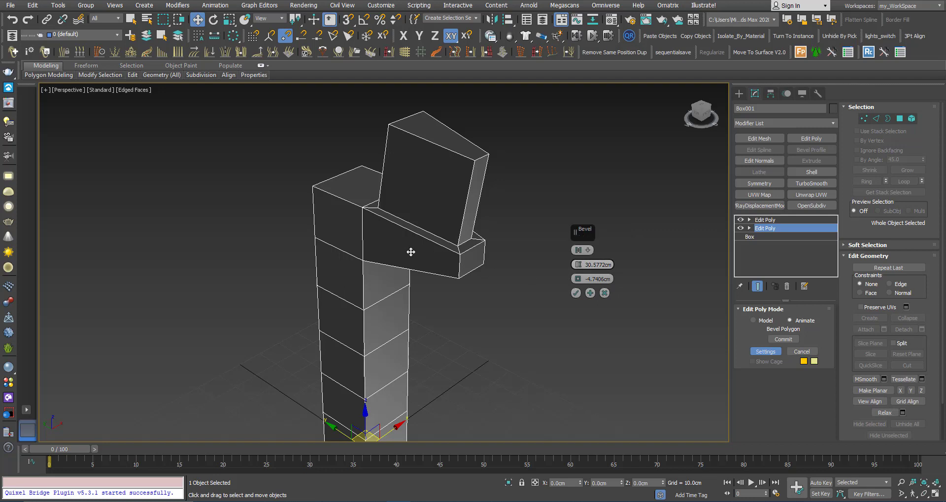
{"action": "middle_click_drag", "start_coordinate": [411, 252], "coordinate": [414, 241], "text": "alt"}
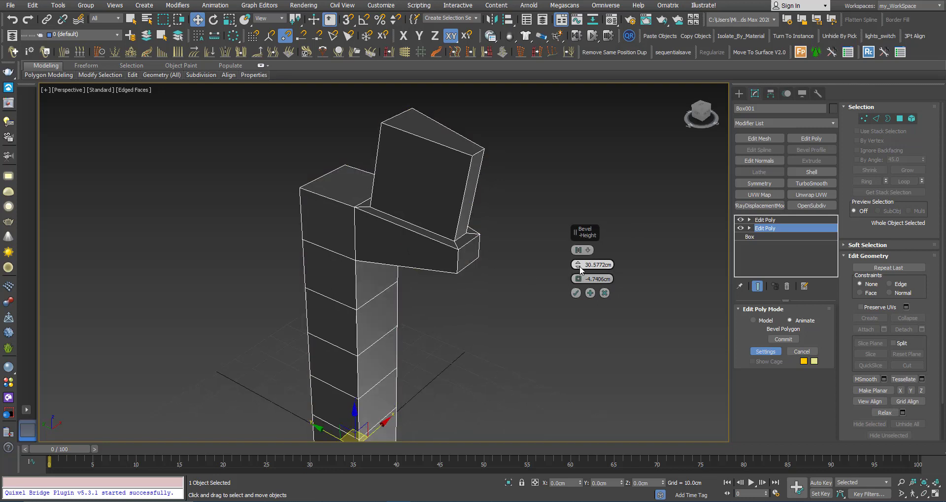
{"action": "mouse_move", "coordinate": [580, 267]}
{"action": "left_mouse_down"}
{"action": "mouse_move", "coordinate": [569, 290]}
{"action": "mouse_move", "coordinate": [576, 282]}
{"action": "left_mouse_up"}
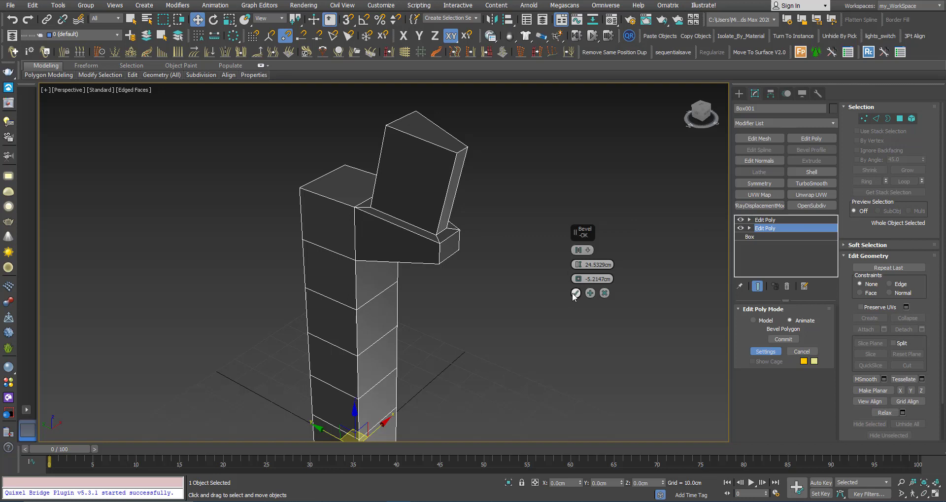
{"action": "middle_click_drag", "start_coordinate": [345, 269], "coordinate": [364, 271]}
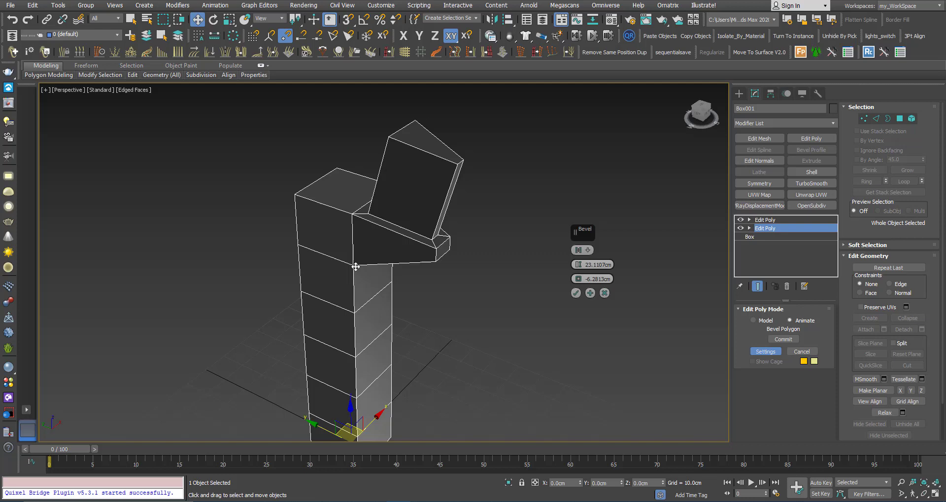
{"action": "middle_click_drag", "start_coordinate": [356, 266], "coordinate": [383, 270]}
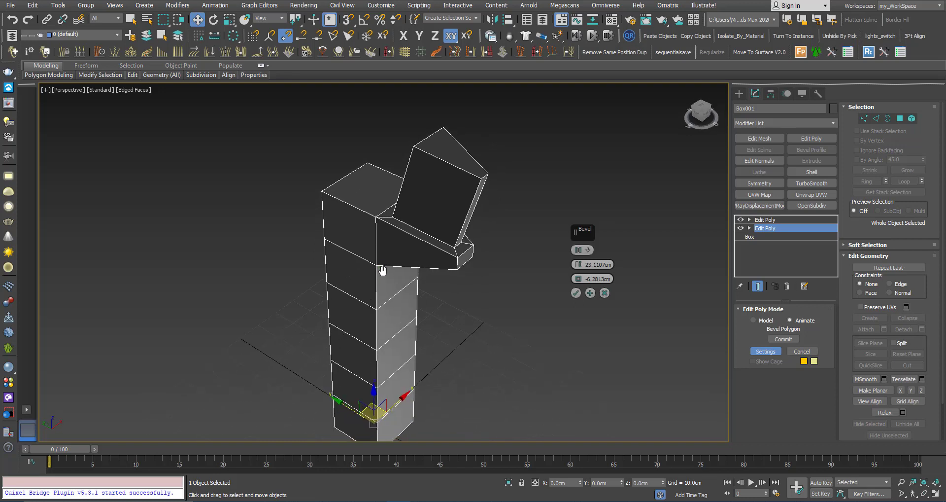
{"action": "left_click", "coordinate": [576, 293]}
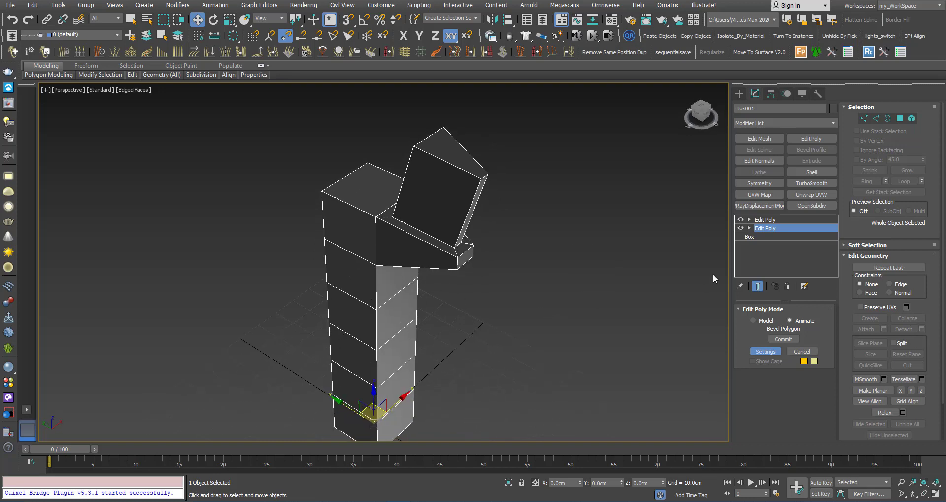
Step: Select the top Edit Poly, set it to Animate mode, and enter Vertex level
{"action": "left_click", "coordinate": [767, 221]}
{"action": "middle_click_drag", "start_coordinate": [463, 243], "coordinate": [438, 248], "text": "alt"}
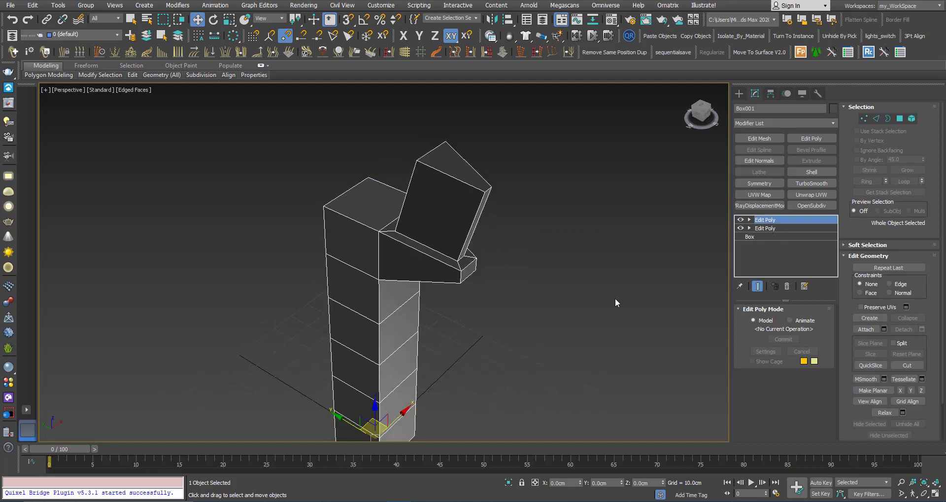
{"action": "left_click", "coordinate": [790, 321]}
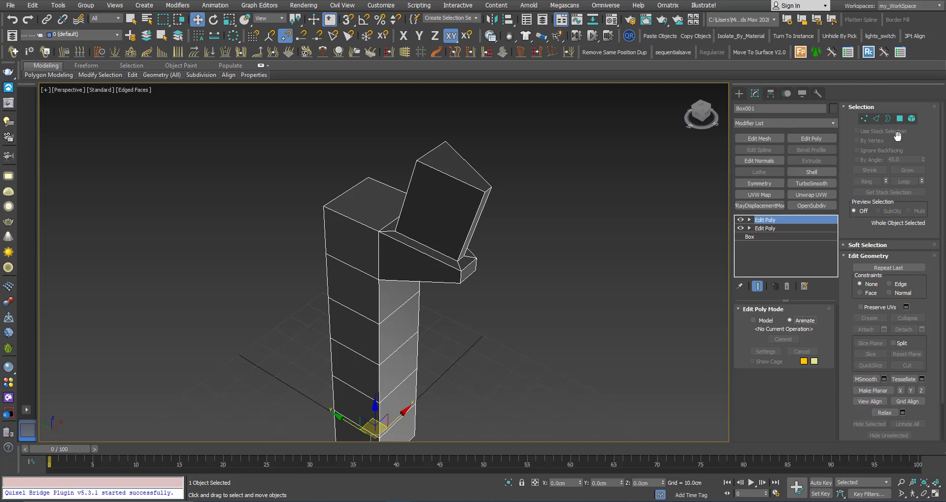
{"action": "left_click", "coordinate": [865, 119]}
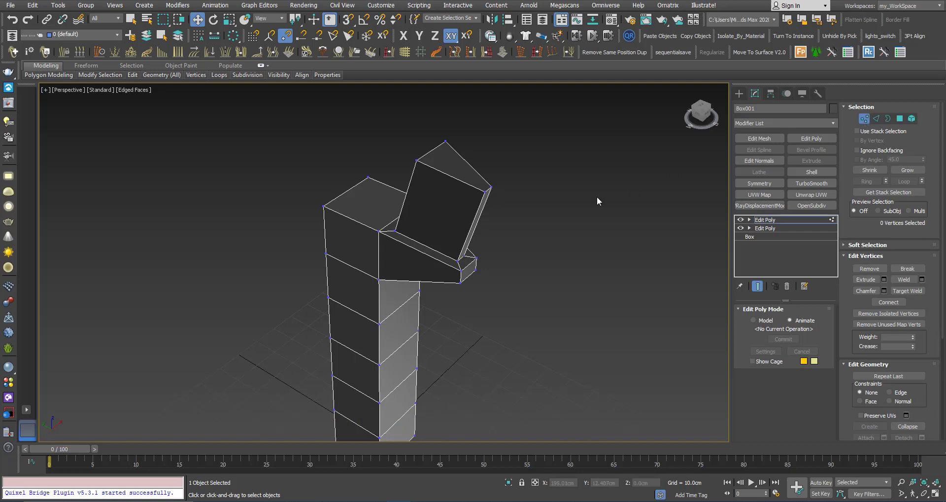
{"action": "middle_click_drag", "start_coordinate": [597, 201], "coordinate": [550, 217]}
{"action": "scroll", "coordinate": [416, 181], "scroll_direction": "up", "scroll_amount": 5}
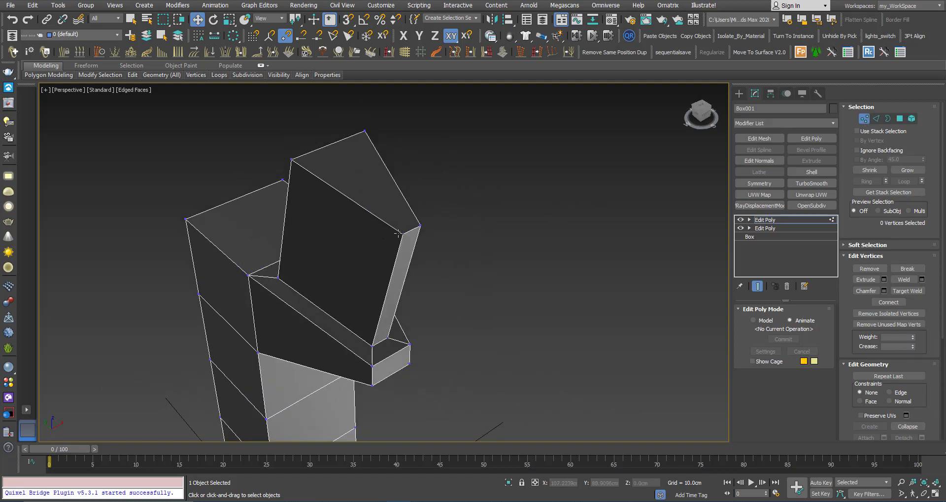
Step: Chamfer the upper block's two top corner vertices by 1.8963 cm
{"action": "left_click", "coordinate": [291, 160]}
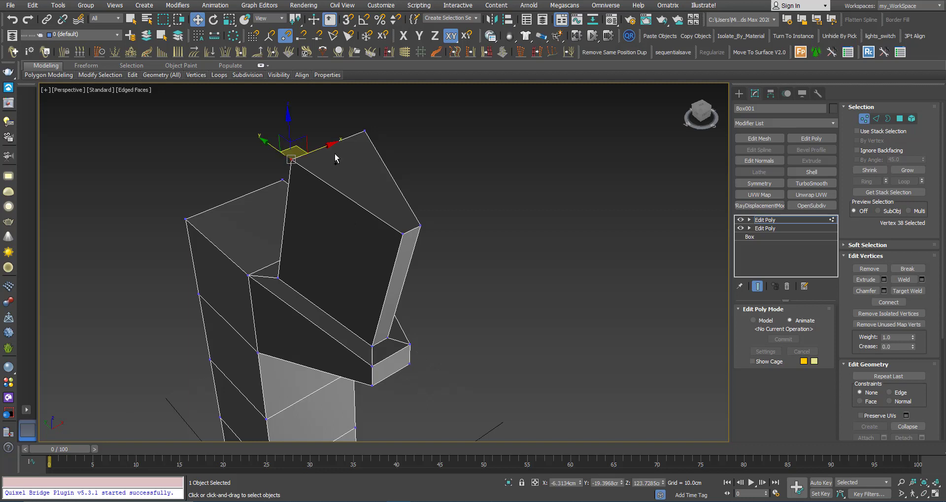
{"action": "left_click", "coordinate": [364, 131], "text": "ctrl"}
{"action": "middle_click_drag", "start_coordinate": [342, 191], "coordinate": [474, 213]}
{"action": "scroll", "coordinate": [327, 231], "scroll_direction": "up", "scroll_amount": 2}
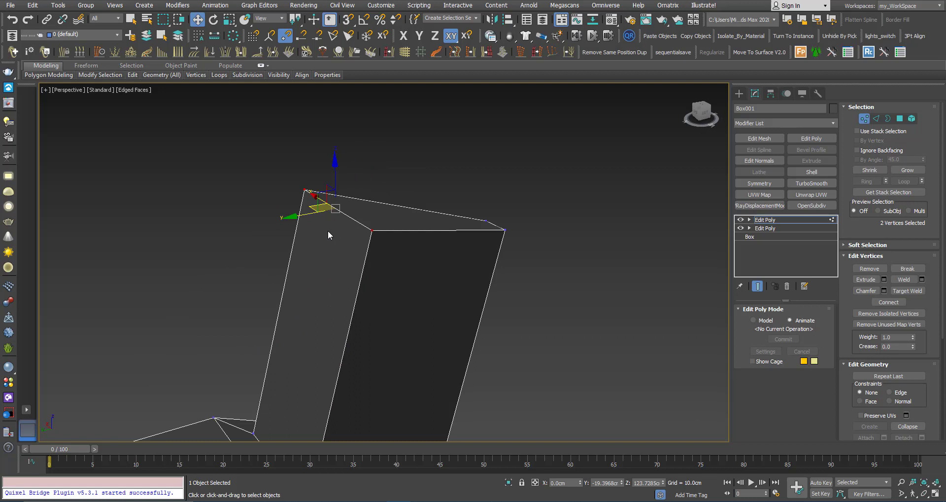
{"action": "left_click", "coordinate": [883, 290]}
{"action": "left_click_drag", "start_coordinate": [579, 250], "coordinate": [576, 237]}
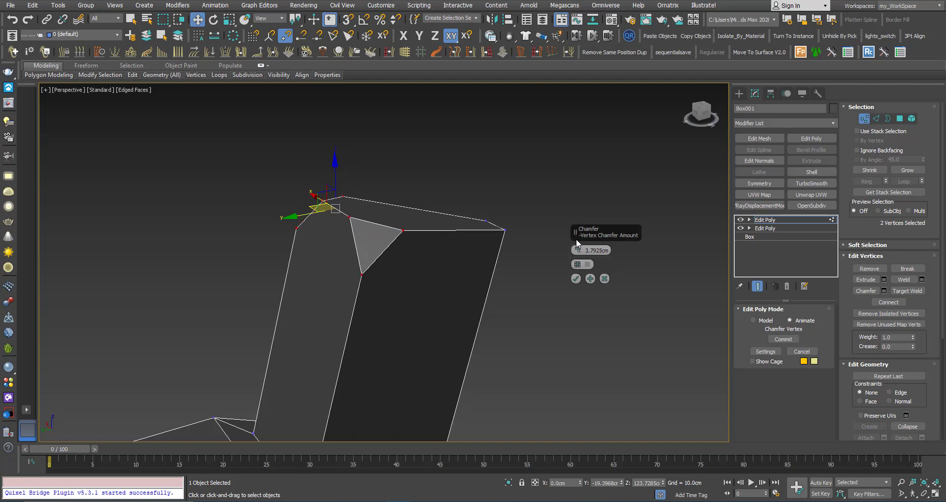
Step: Add a new Edit Poly modifier and select both chamfered corner triangles at Polygon level
{"action": "left_click", "coordinate": [775, 221]}
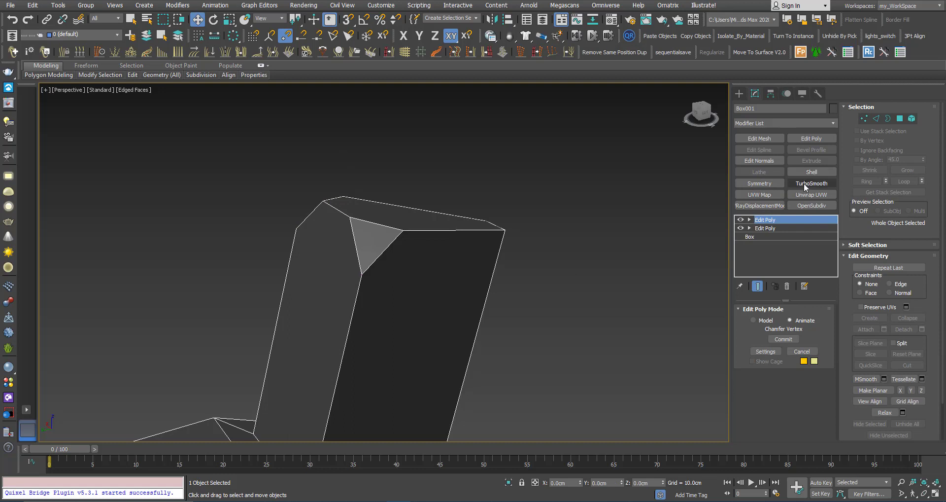
{"action": "left_click", "coordinate": [807, 140]}
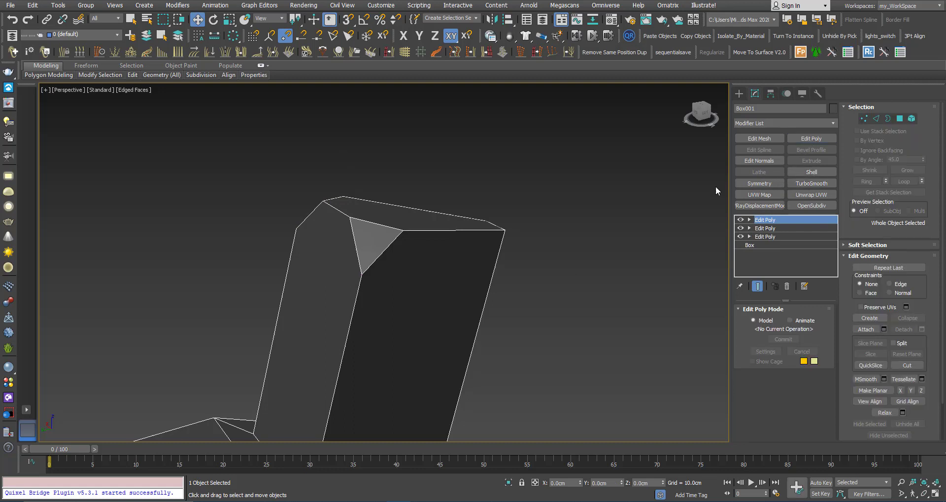
{"action": "middle_click_drag", "start_coordinate": [425, 255], "coordinate": [480, 269], "text": "alt"}
{"action": "left_click", "coordinate": [900, 118]}
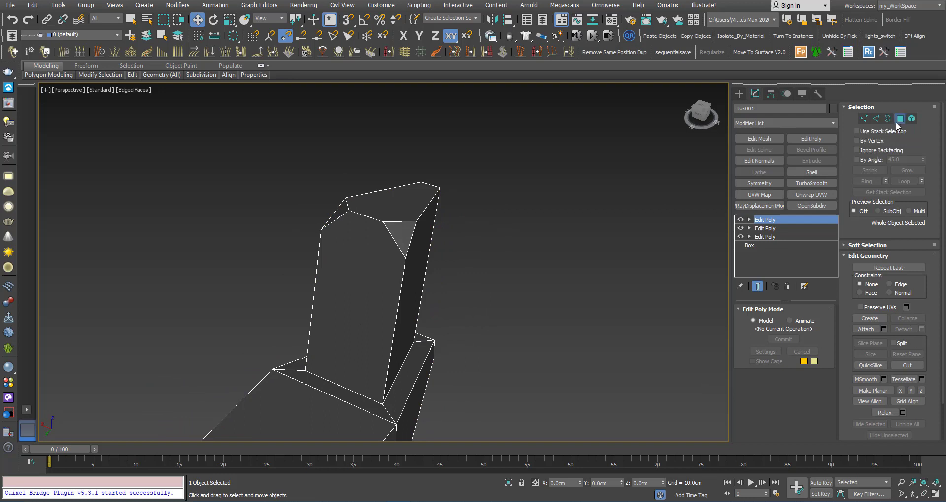
{"action": "left_click", "coordinate": [402, 232]}
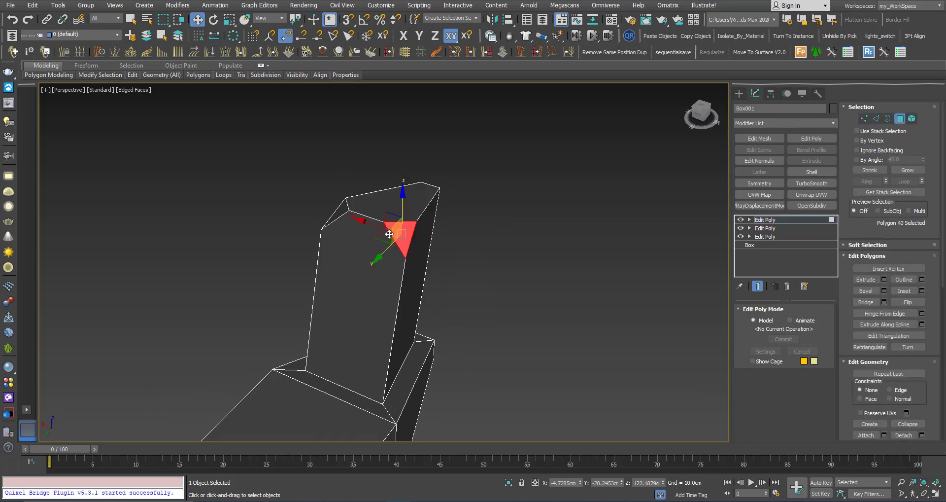
{"action": "left_click", "coordinate": [333, 213], "text": "ctrl"}
{"action": "middle_click_drag", "start_coordinate": [334, 213], "coordinate": [336, 246], "text": "alt"}
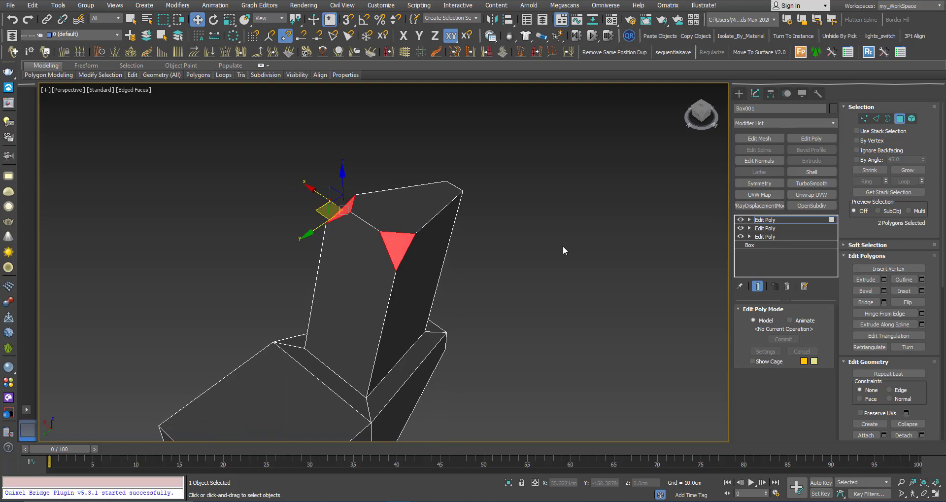
Step: Extrude the two triangles 17.3033 cm into thin prongs
{"action": "left_click", "coordinate": [884, 279]}
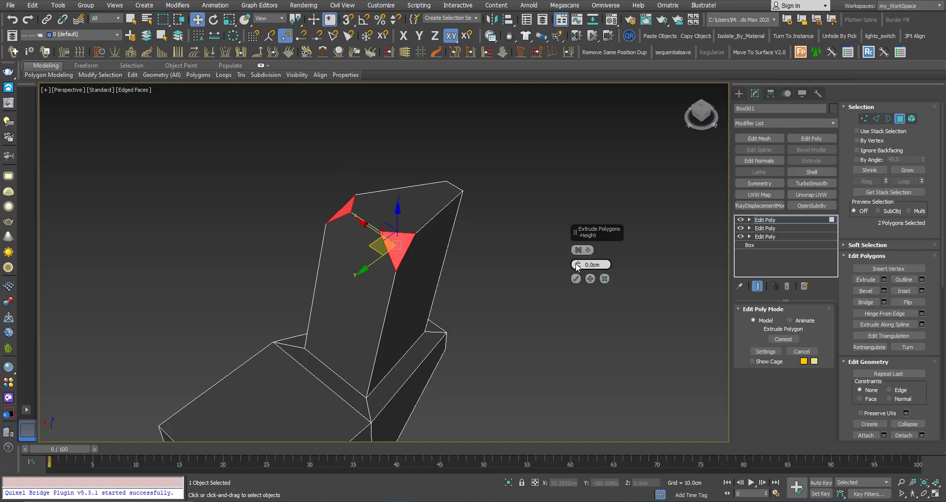
{"action": "left_click_drag", "start_coordinate": [578, 266], "coordinate": [583, 172]}
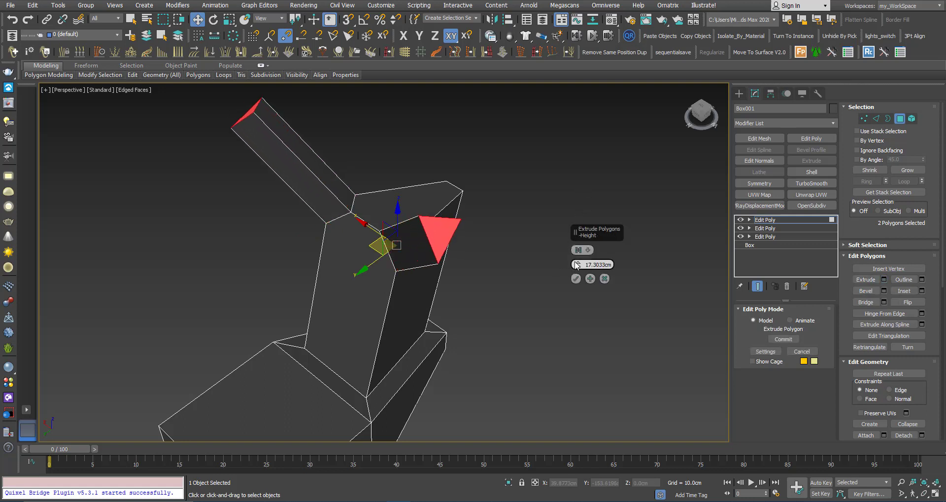
{"action": "left_click", "coordinate": [576, 279]}
{"action": "middle_click_drag", "start_coordinate": [379, 246], "coordinate": [517, 267], "text": "alt"}
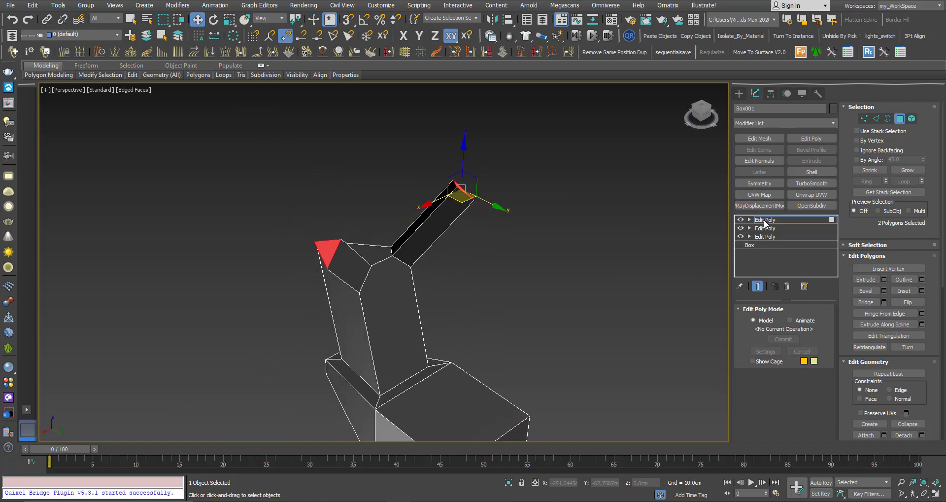
Step: Reopen the live vertex chamfer in the earlier Edit Poly and reduce it to 1.8962 cm
{"action": "key", "text": "6"}
{"action": "middle_click_drag", "start_coordinate": [394, 268], "coordinate": [335, 262], "text": "alt"}
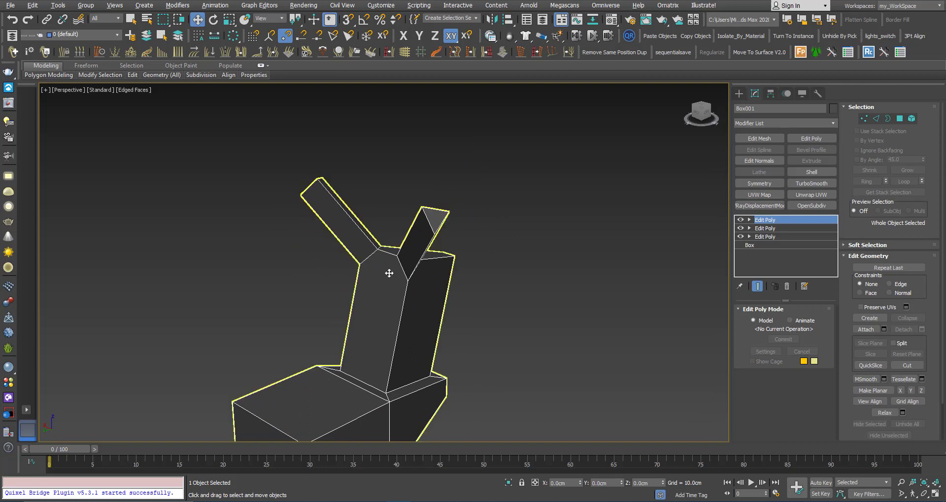
{"action": "middle_click_drag", "start_coordinate": [389, 272], "coordinate": [349, 263], "text": "alt"}
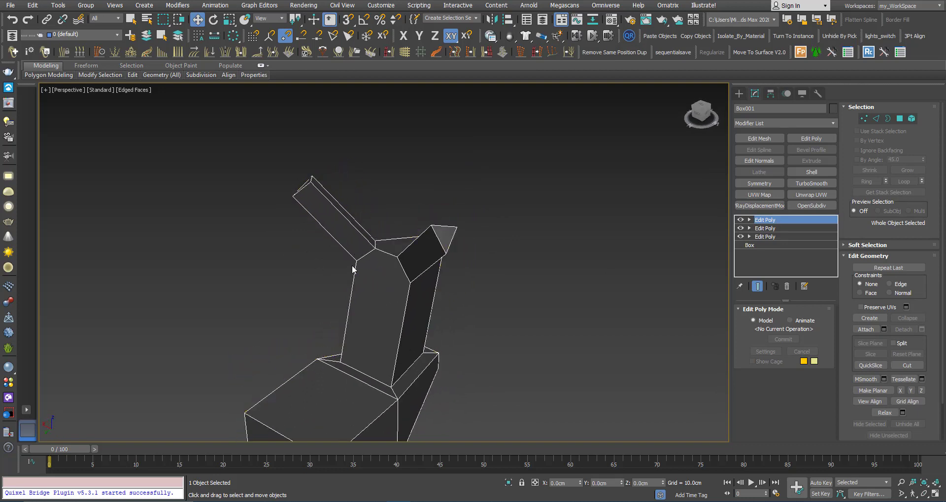
{"action": "left_click", "coordinate": [765, 230]}
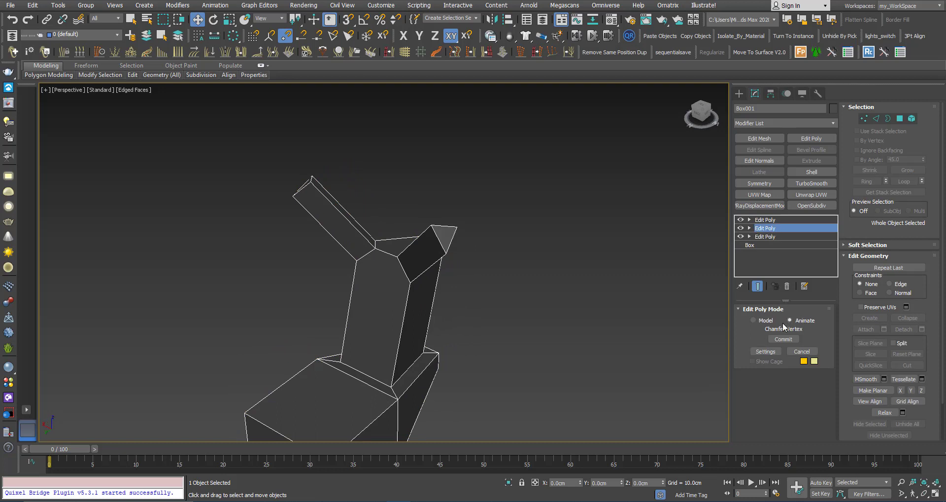
{"action": "left_click", "coordinate": [764, 351]}
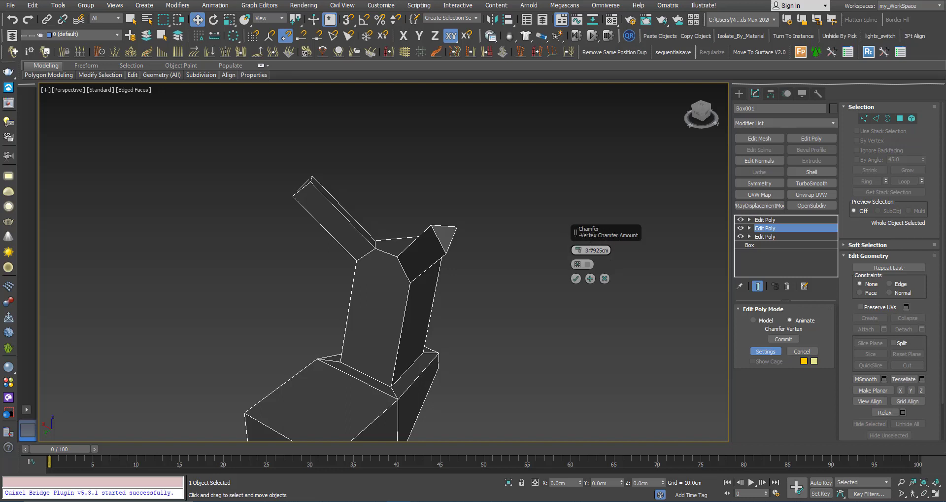
{"action": "left_click_drag", "start_coordinate": [574, 232], "coordinate": [542, 223]}
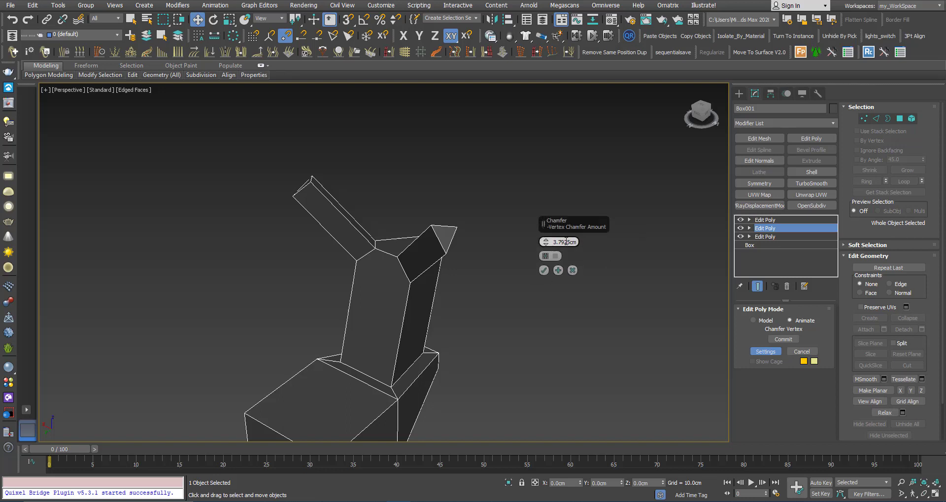
{"action": "scroll", "coordinate": [419, 268], "scroll_direction": "up", "scroll_amount": 2}
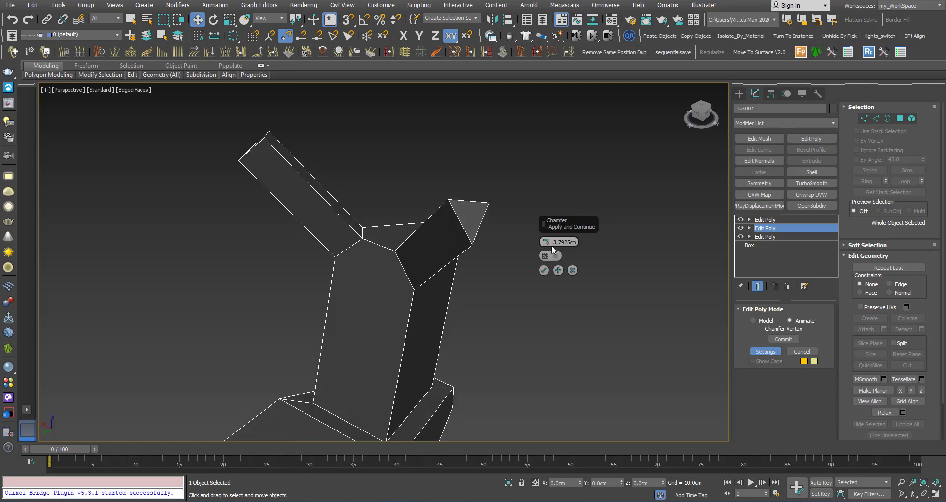
{"action": "left_click_drag", "start_coordinate": [547, 242], "coordinate": [546, 250]}
{"action": "left_click", "coordinate": [544, 270]}
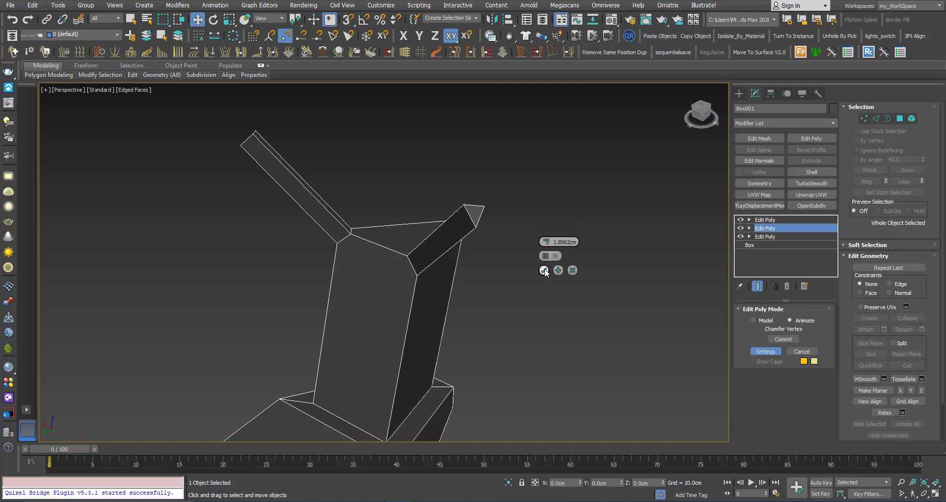
{"action": "scroll", "coordinate": [397, 274], "scroll_direction": "down", "scroll_amount": 2}
{"action": "middle_click_drag", "start_coordinate": [398, 279], "coordinate": [386, 230], "text": "alt"}
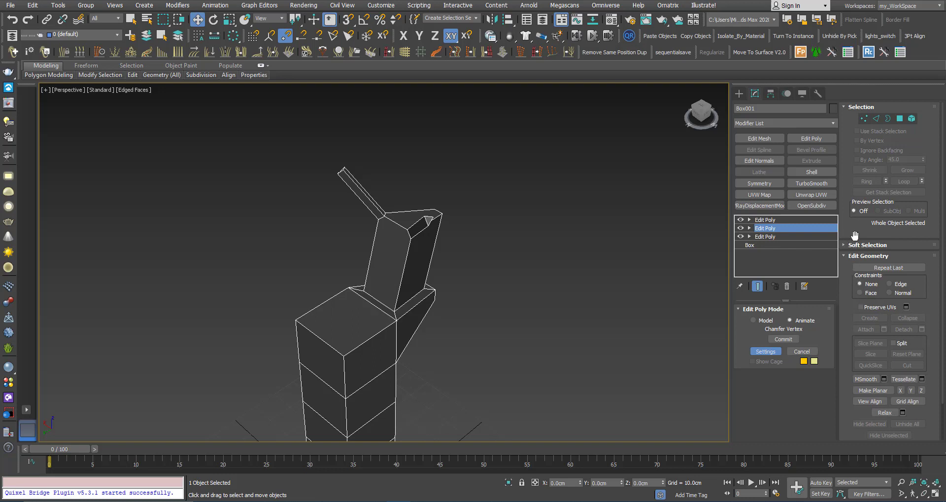
Step: At Polygon level, bevel the small chamfered face on top of the block into a second thin prong
{"action": "left_click", "coordinate": [901, 120]}
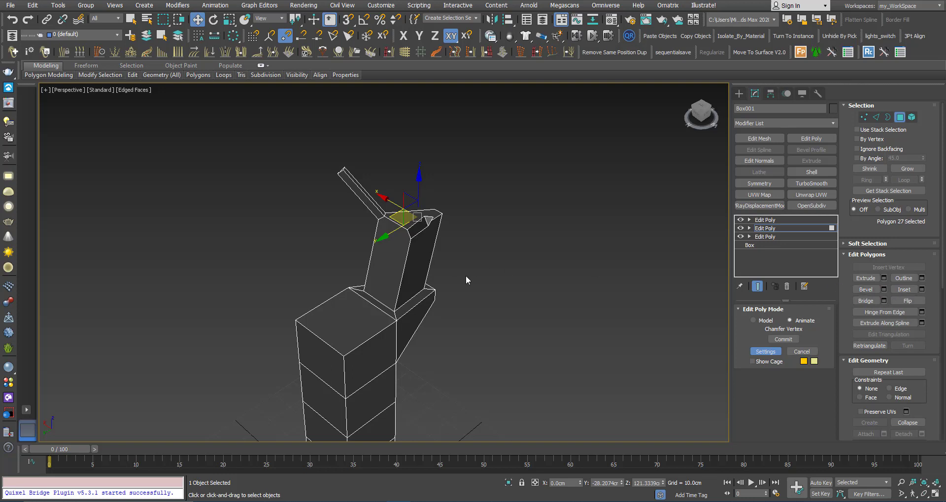
{"action": "scroll", "coordinate": [392, 240], "scroll_direction": "up", "scroll_amount": 3}
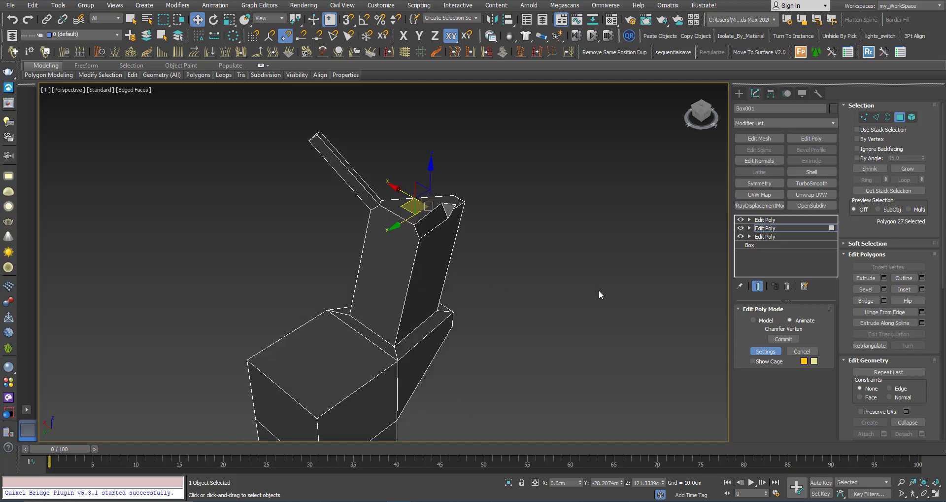
{"action": "left_click", "coordinate": [872, 290]}
{"action": "middle_click_drag", "start_coordinate": [423, 250], "coordinate": [431, 266], "text": "alt"}
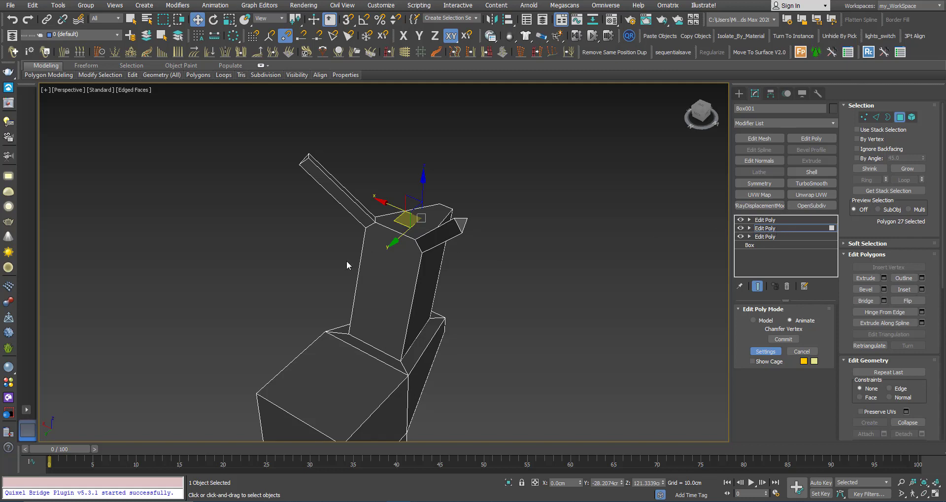
{"action": "middle_click_drag", "start_coordinate": [354, 284], "coordinate": [269, 240], "text": "alt"}
{"action": "scroll", "coordinate": [345, 242], "scroll_direction": "down", "scroll_amount": 2}
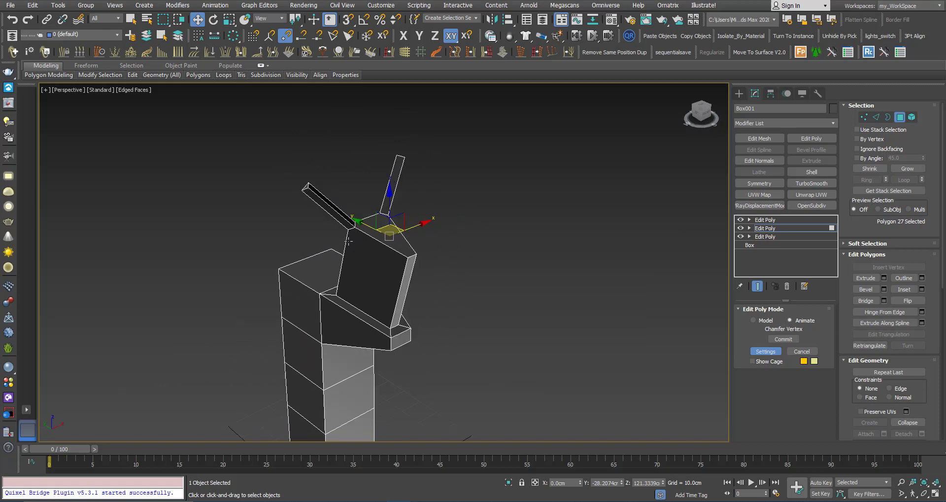
{"action": "middle_click_drag", "start_coordinate": [348, 241], "coordinate": [492, 319], "text": "alt"}
{"action": "scroll", "coordinate": [366, 237], "scroll_direction": "up", "scroll_amount": 2}
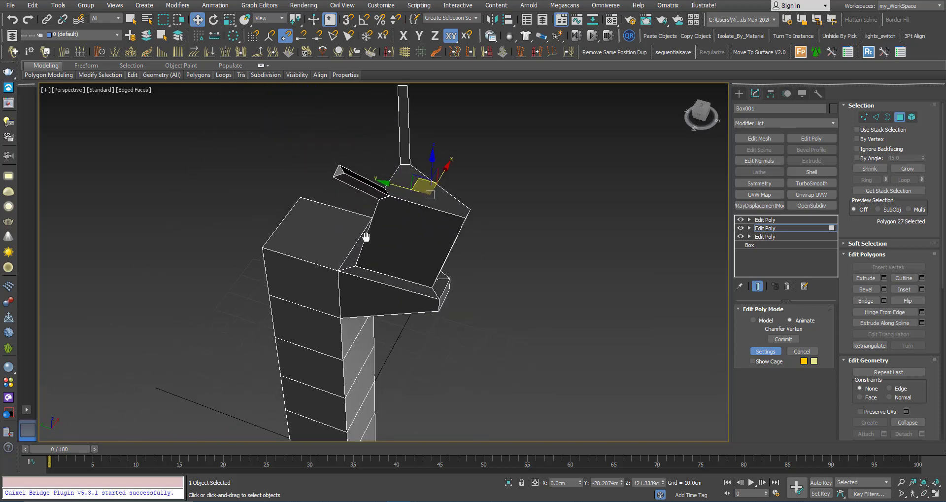
{"action": "middle_click_drag", "start_coordinate": [366, 237], "coordinate": [390, 266], "text": "alt"}
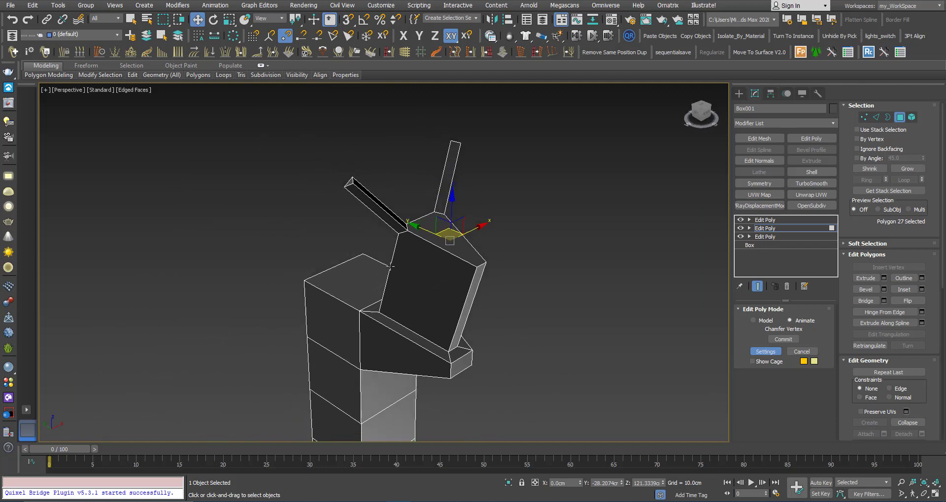
Step: Switch to the topmost Edit Poly and enter Polygon level to inspect the two prong tips
{"action": "left_click", "coordinate": [773, 228]}
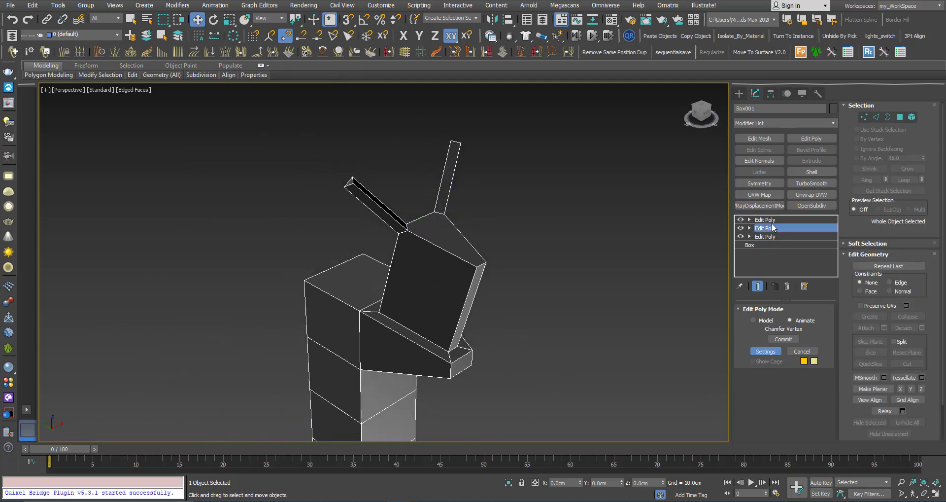
{"action": "left_click", "coordinate": [771, 220]}
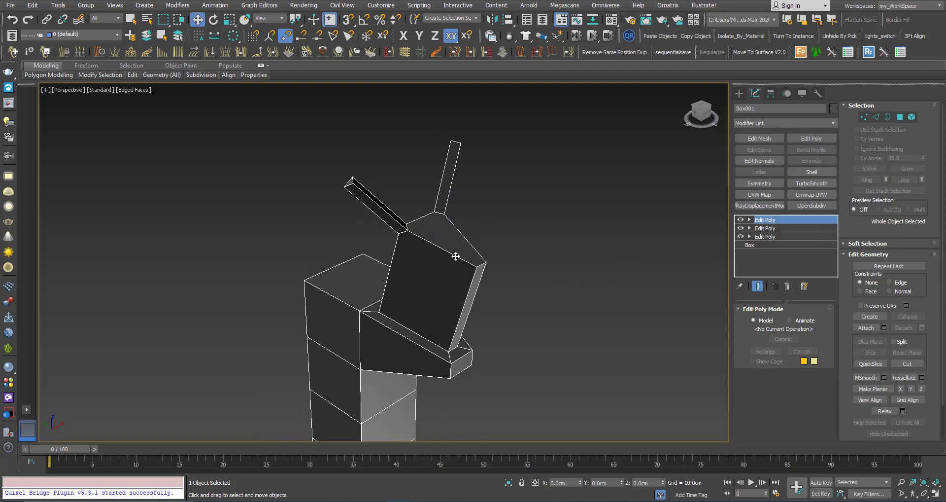
{"action": "middle_click_drag", "start_coordinate": [456, 256], "coordinate": [548, 225], "text": "alt"}
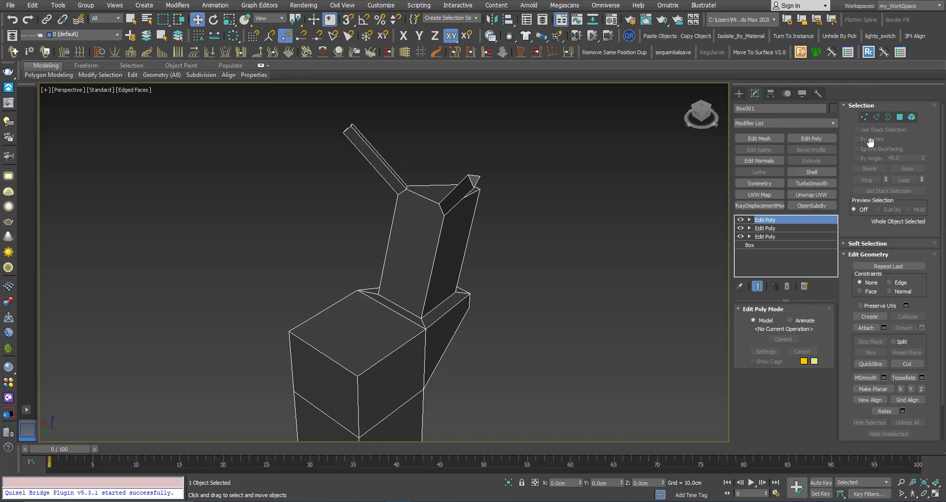
{"action": "left_click", "coordinate": [899, 116]}
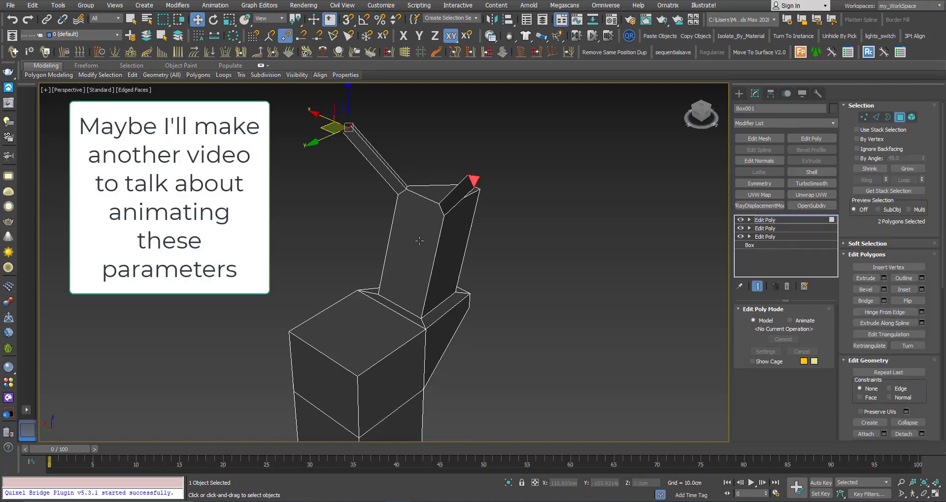
{"action": "middle_click_drag", "start_coordinate": [610, 274], "coordinate": [387, 261], "text": "alt"}
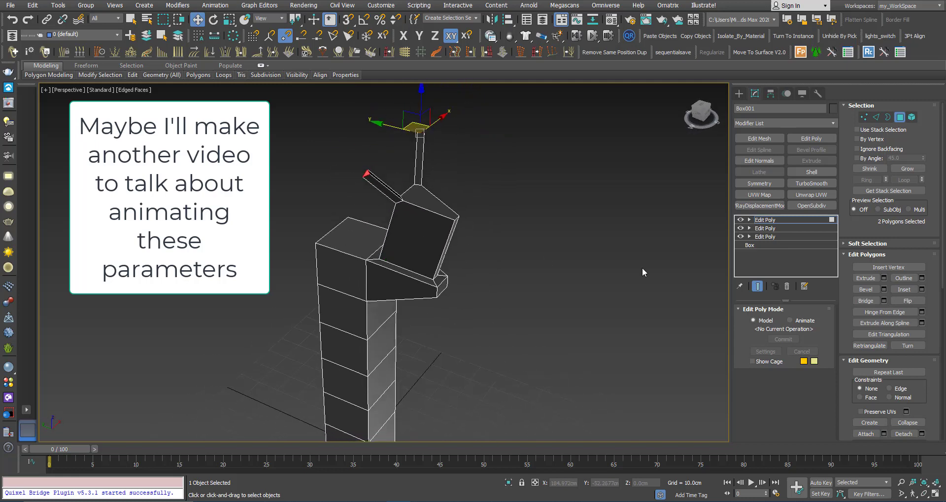
{"action": "mouse_move", "coordinate": [424, 230]}
{"action": "middle_mouse_down", "text": "alt"}
{"action": "mouse_move", "coordinate": [423, 259]}
{"action": "mouse_move", "coordinate": [415, 238]}
{"action": "middle_mouse_up", "text": "alt"}
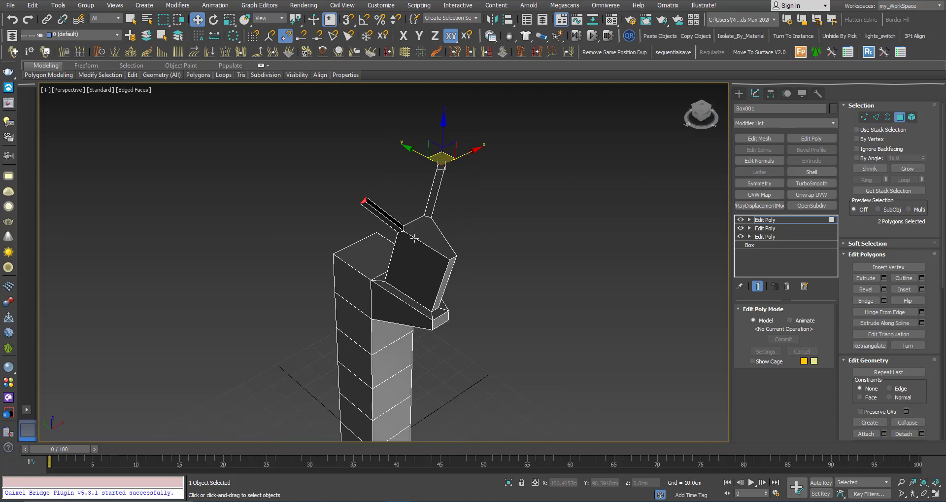
{"action": "middle_click_drag", "start_coordinate": [413, 200], "coordinate": [321, 220], "text": "alt"}
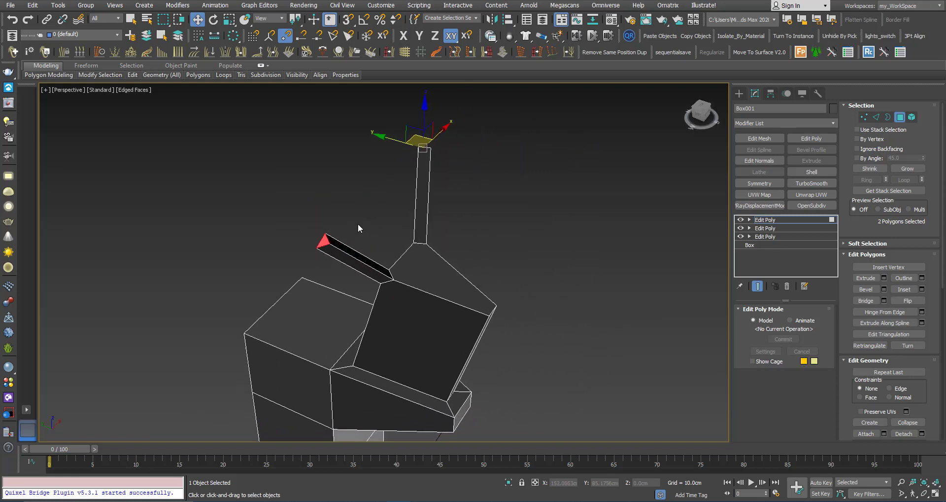
{"action": "scroll", "coordinate": [358, 224], "scroll_direction": "down", "scroll_amount": 3}
Step: Exit Polygon level, deselect Box001, and orbit the Perspective view around the finished column
{"action": "key", "text": "4"}
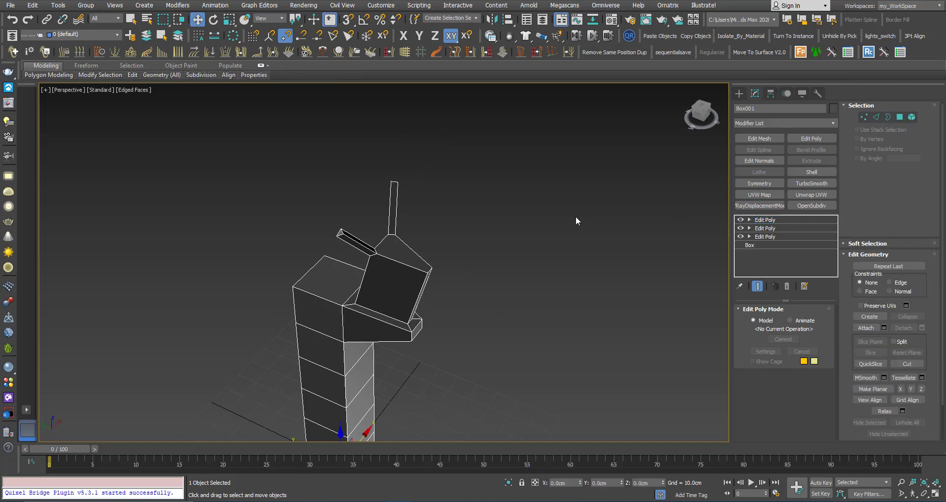
{"action": "left_click", "coordinate": [576, 220]}
{"action": "middle_click_drag", "start_coordinate": [364, 252], "coordinate": [366, 205], "text": "alt"}
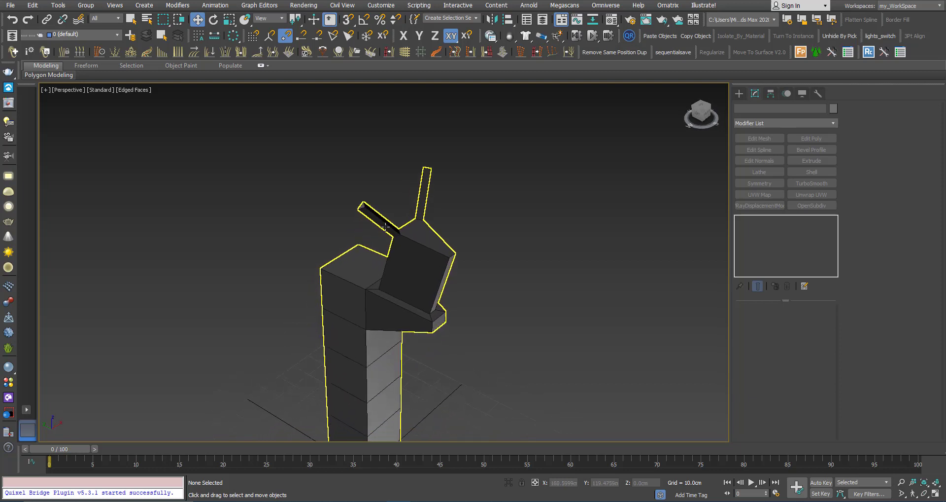
{"action": "scroll", "coordinate": [392, 229], "scroll_direction": "up", "scroll_amount": 2}
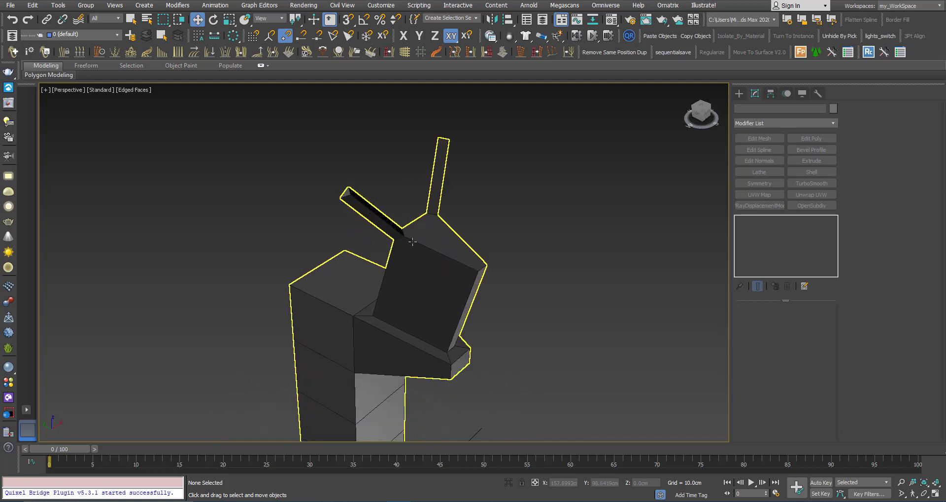
{"action": "scroll", "coordinate": [412, 241], "scroll_direction": "down", "scroll_amount": 2}
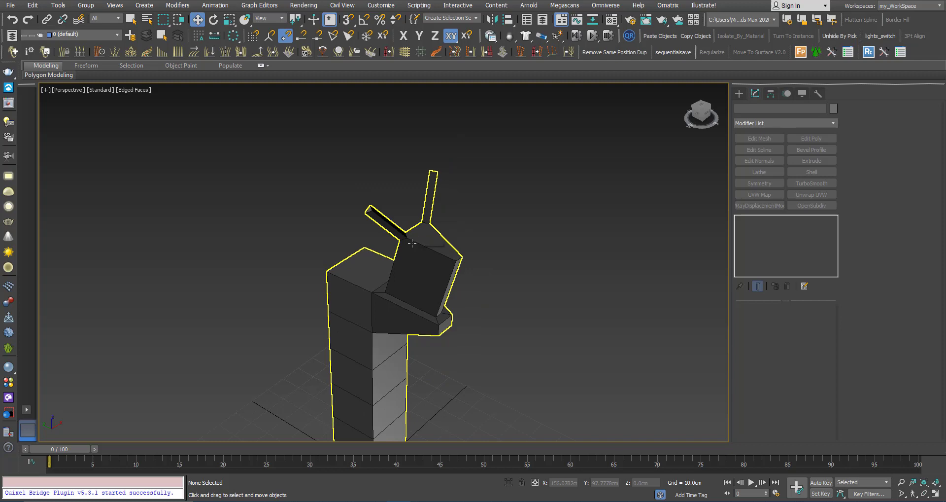